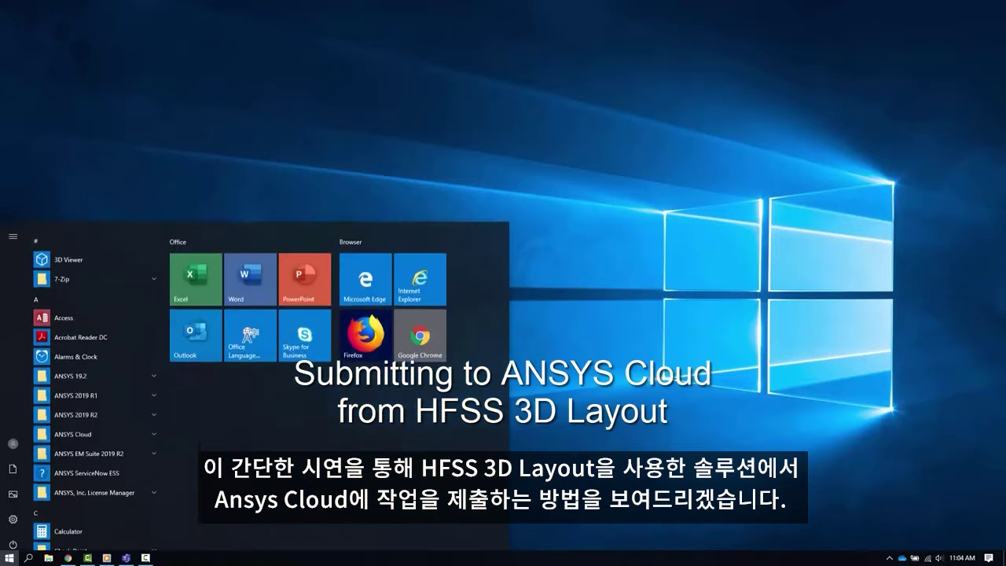
# Launch ANSYS Electronics Desktop 2019 R2 by searching 'ele' in the Start menu.
pyautogui.write('ele')
pyautogui.press('Return')
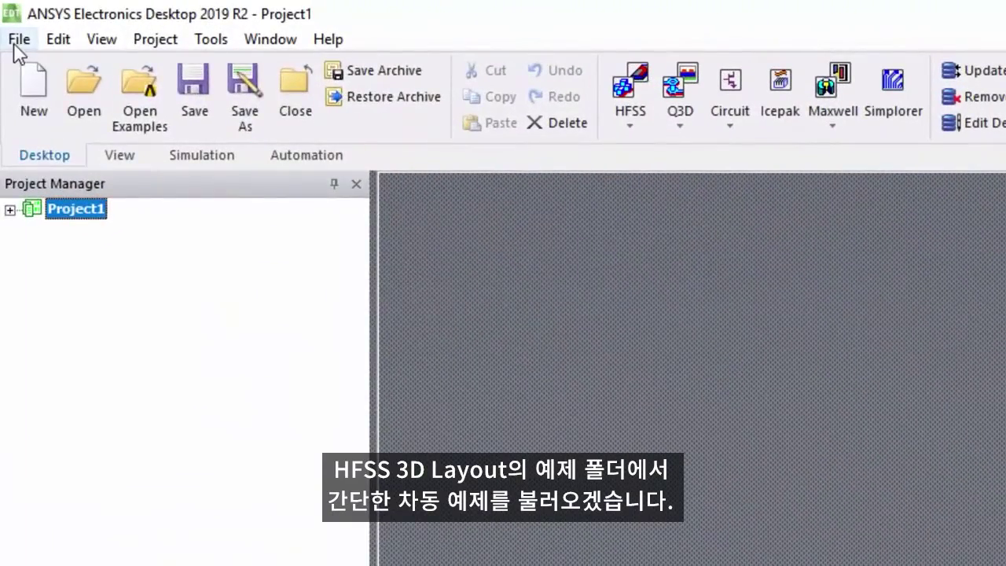
# Open the recent Diff_Via_Cloud project and expand its diffViaNominal design.
pyautogui.click(17, 40)
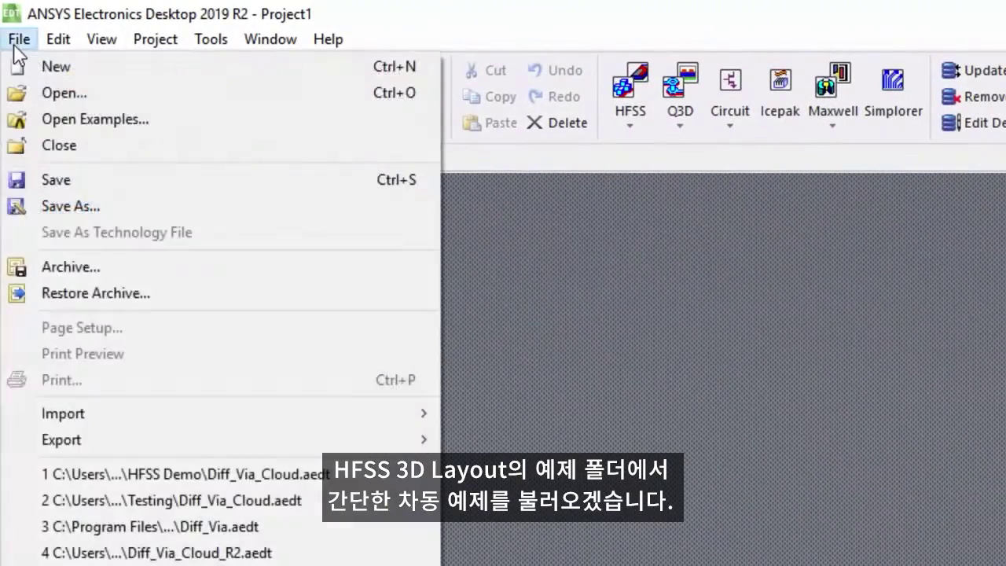
pyautogui.click(197, 416)
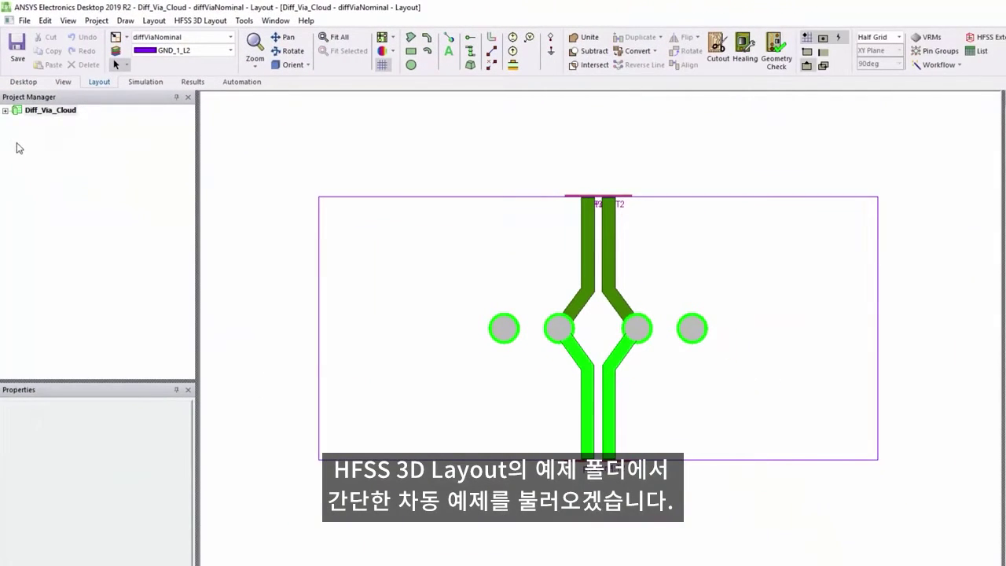
pyautogui.click(6, 112)
pyautogui.click(16, 122)
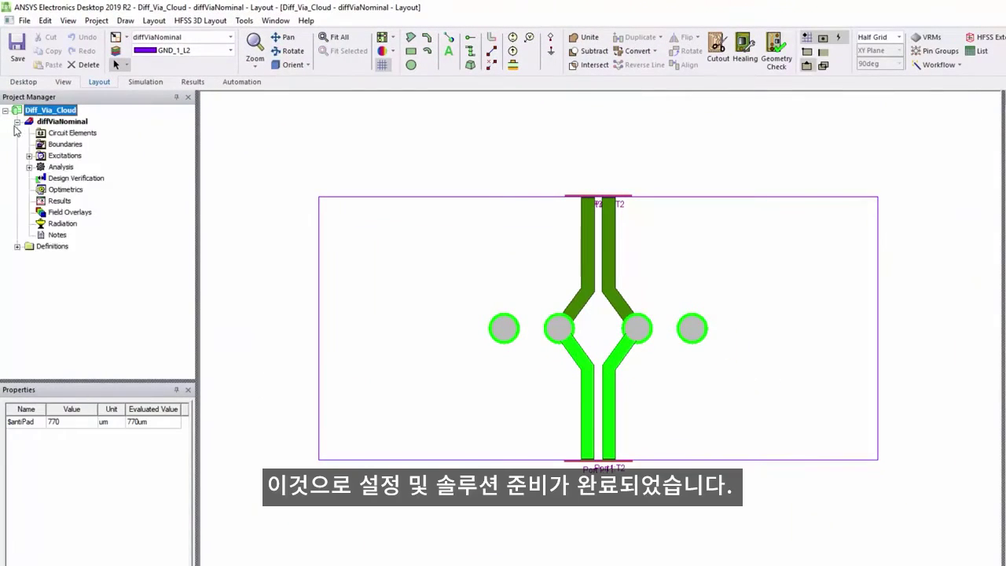
# Review the HFSS Setup 1 parameters and its 1–3 GHz Sweep 1 settings.
pyautogui.click(29, 167)
pyautogui.click(63, 192)
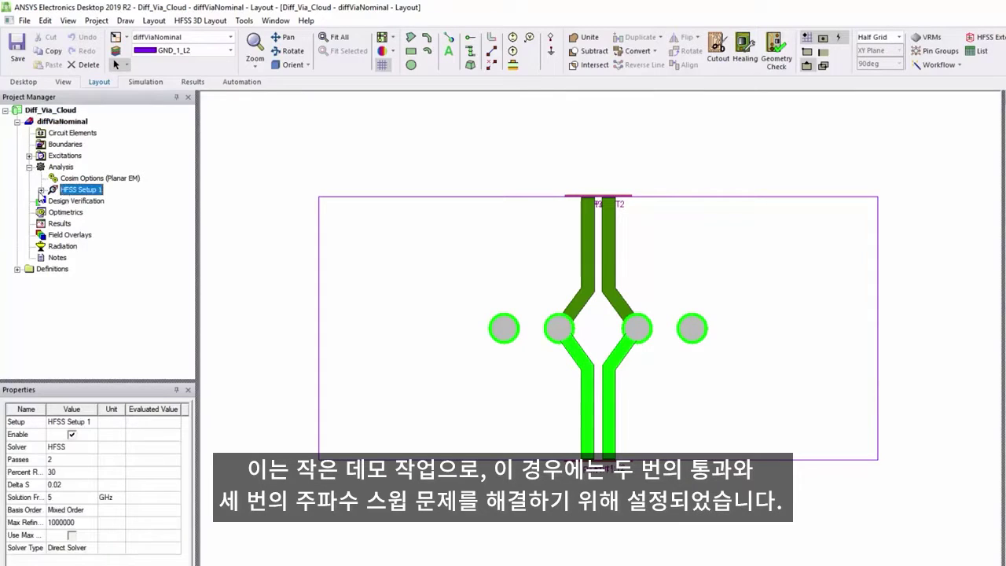
pyautogui.click(41, 190)
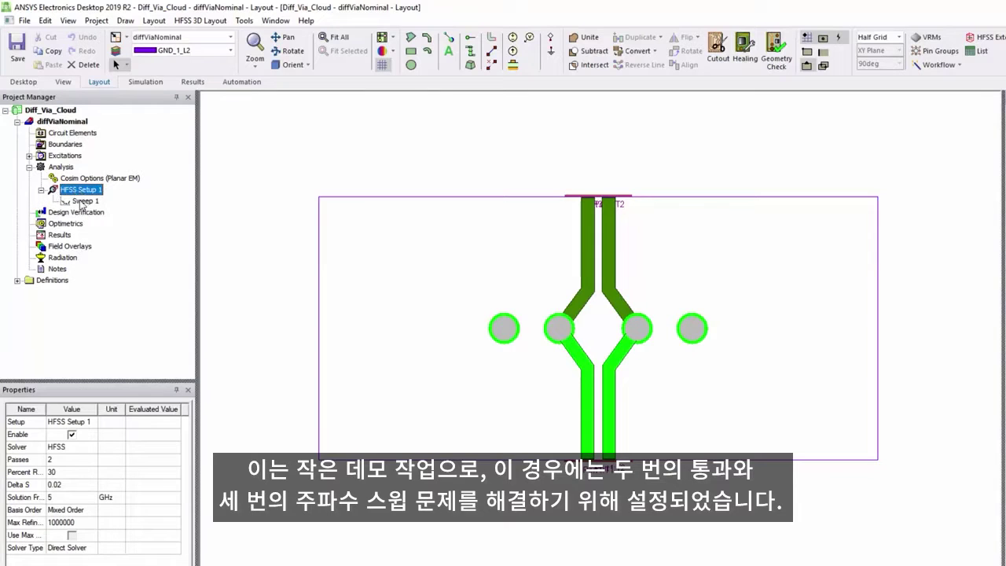
pyautogui.click(80, 201)
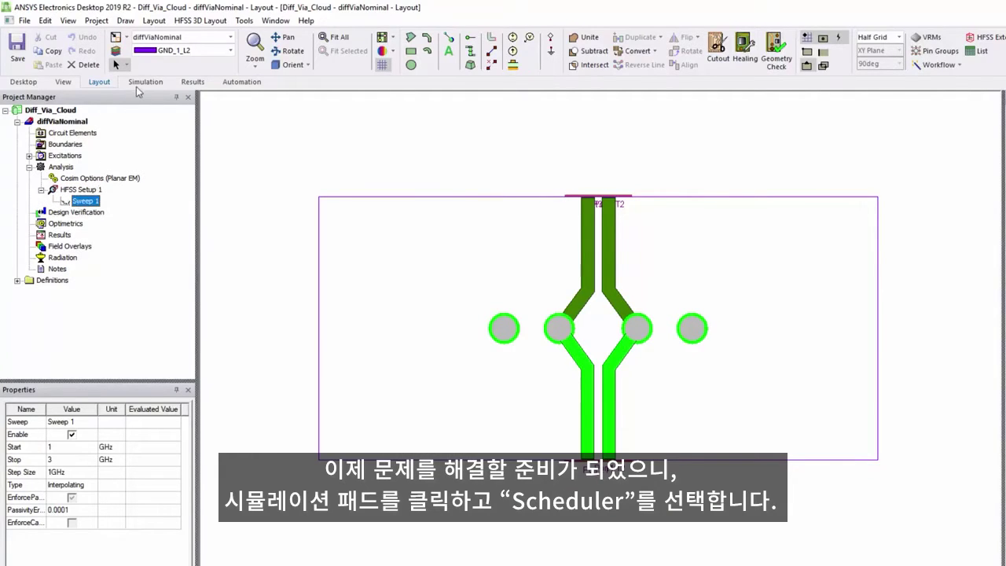
# Choose ANSYS Cloud as the scheduler in the Simulation tab's job scheduler settings.
pyautogui.click(141, 82)
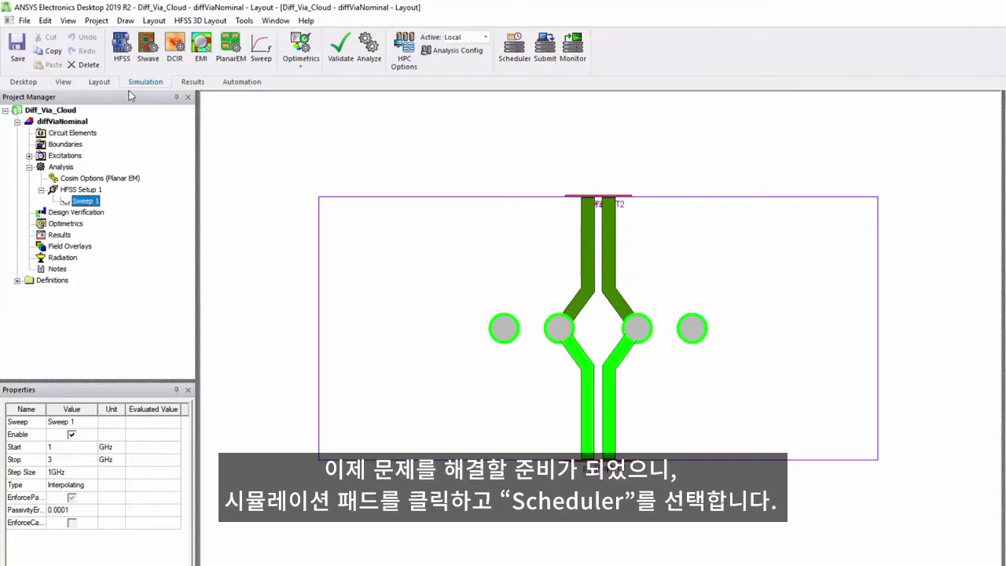
pyautogui.click(515, 47)
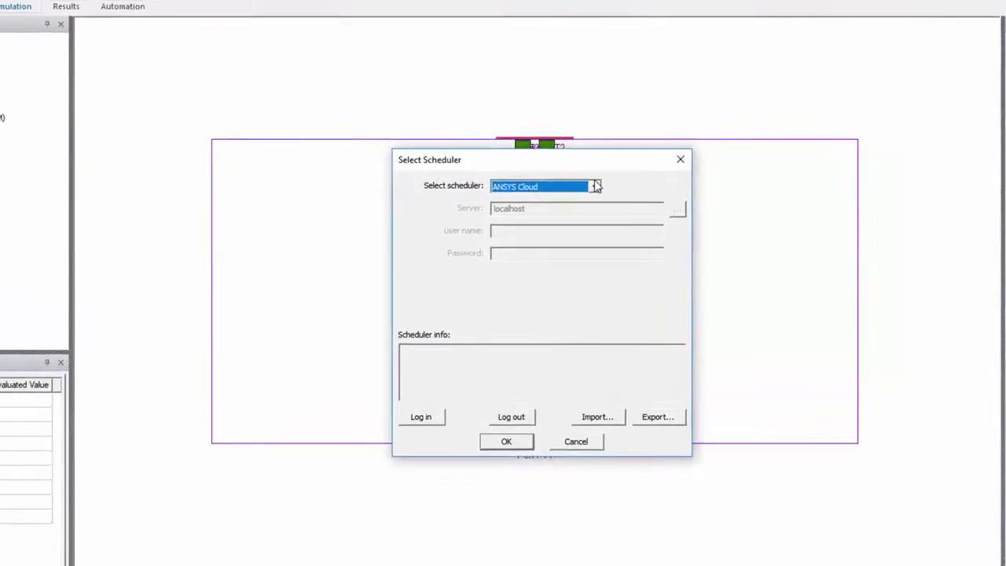
pyautogui.click(649, 238)
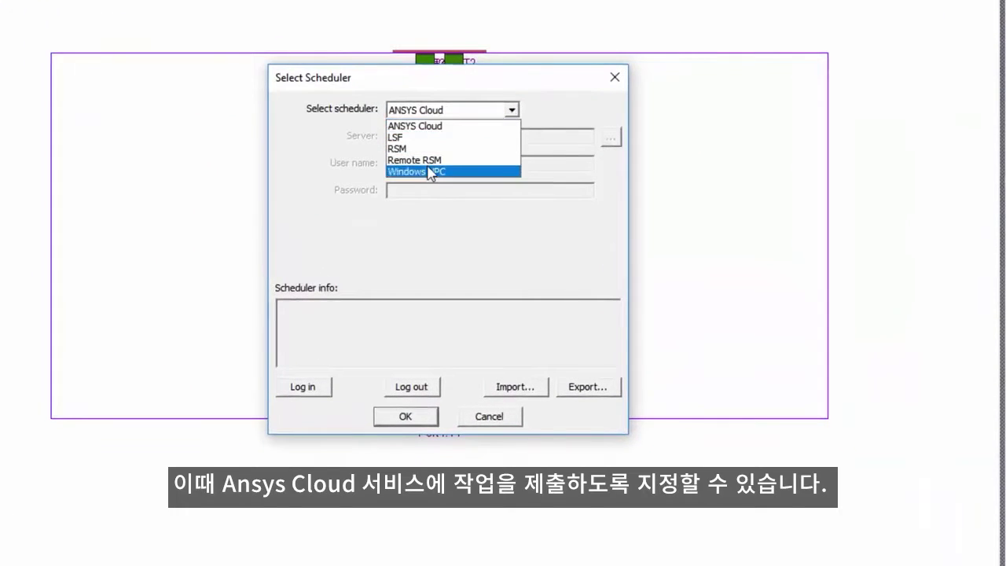
pyautogui.click(416, 127)
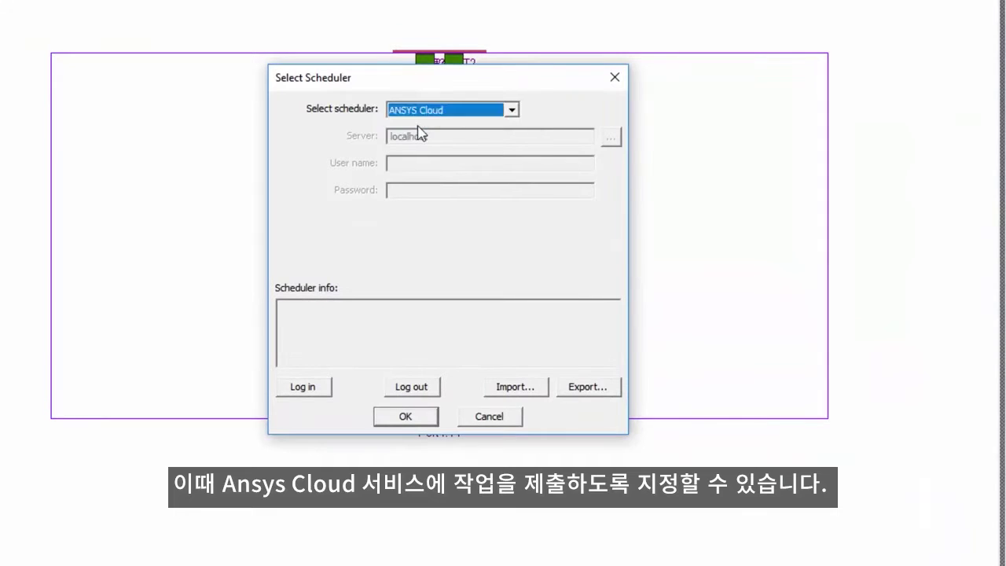
# Log in to ANSYS Cloud with the existing account and password, then confirm.
pyautogui.click(294, 392)
pyautogui.click(293, 386)
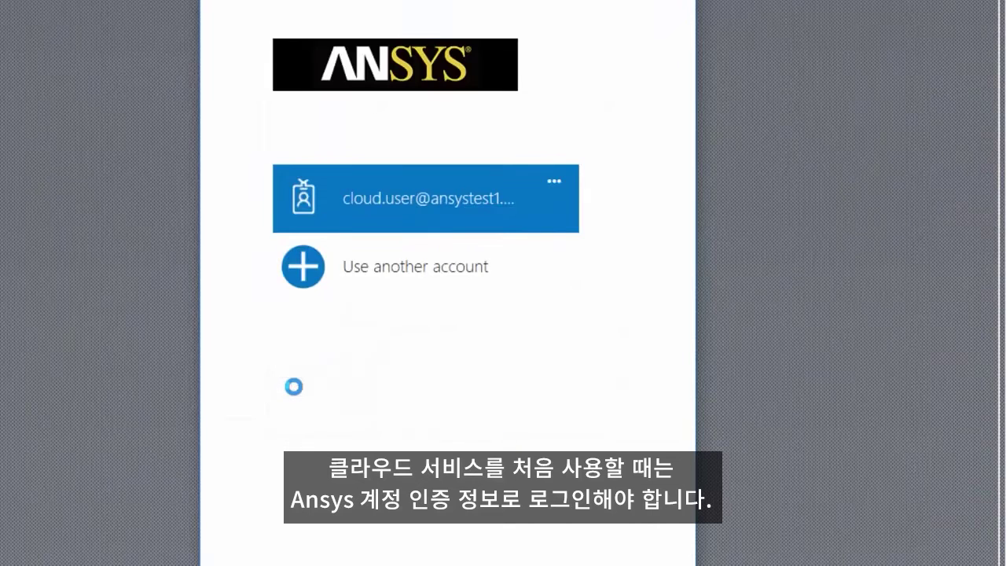
pyautogui.click(448, 207)
pyautogui.write('pa')
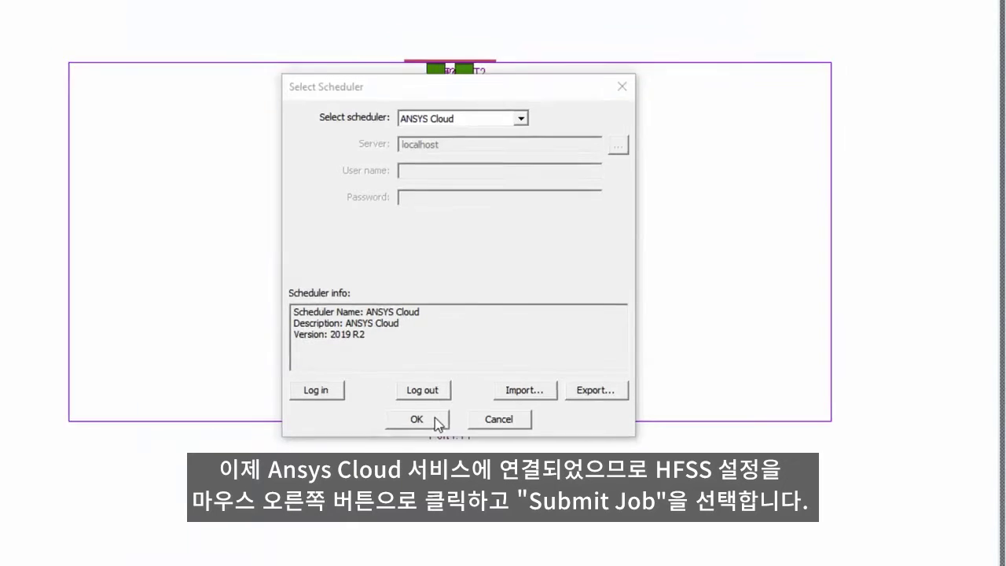
pyautogui.click(424, 416)
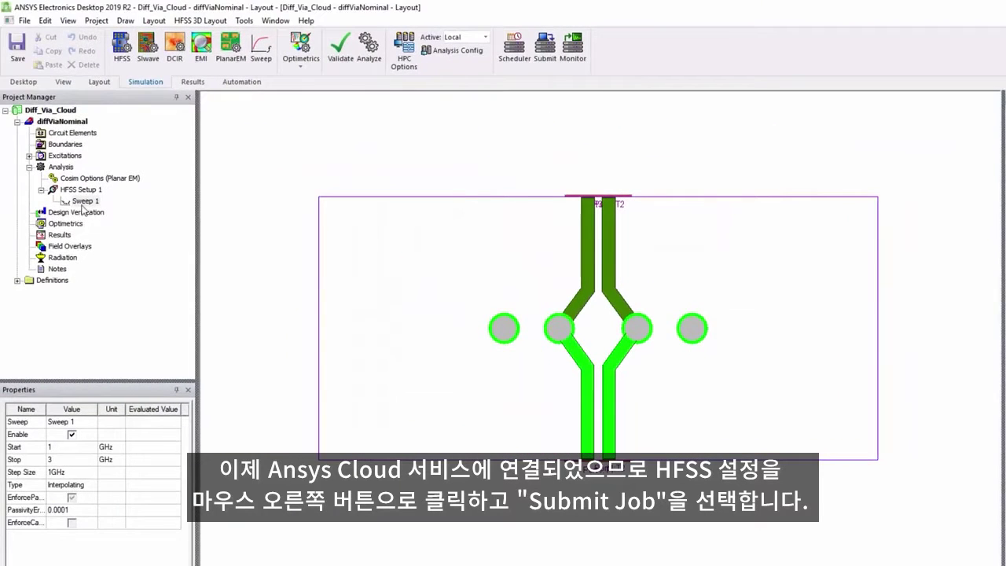
# Start a cloud job submission for HFSS Setup 1 and view its compute resources.
pyautogui.click(82, 192)
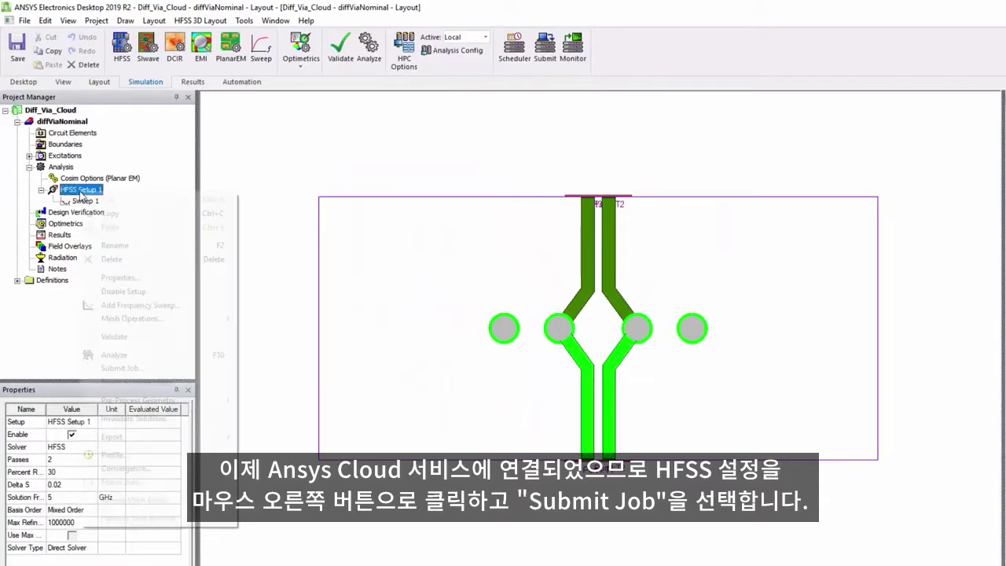
pyautogui.rightClick(81, 192)
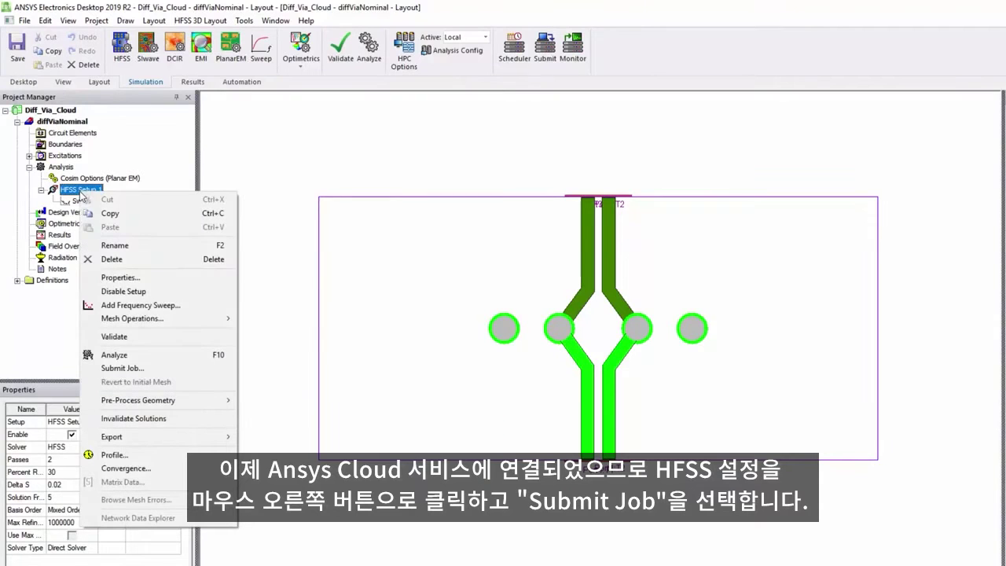
pyautogui.click(122, 369)
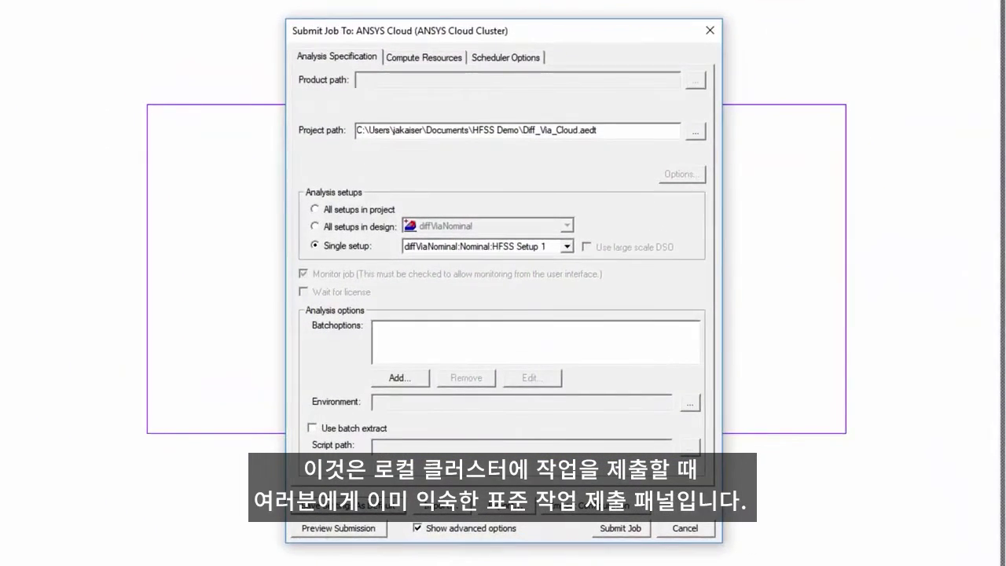
pyautogui.click(425, 61)
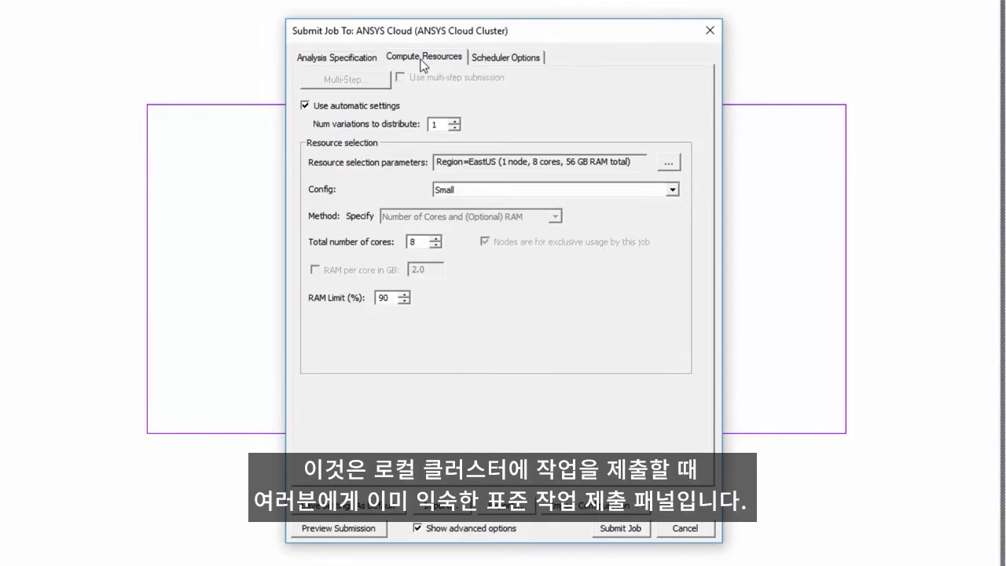
# Set the job region to NorthCentralUS and the configuration to Medium (16 cores).
pyautogui.click(670, 162)
pyautogui.doubleClick(691, 231)
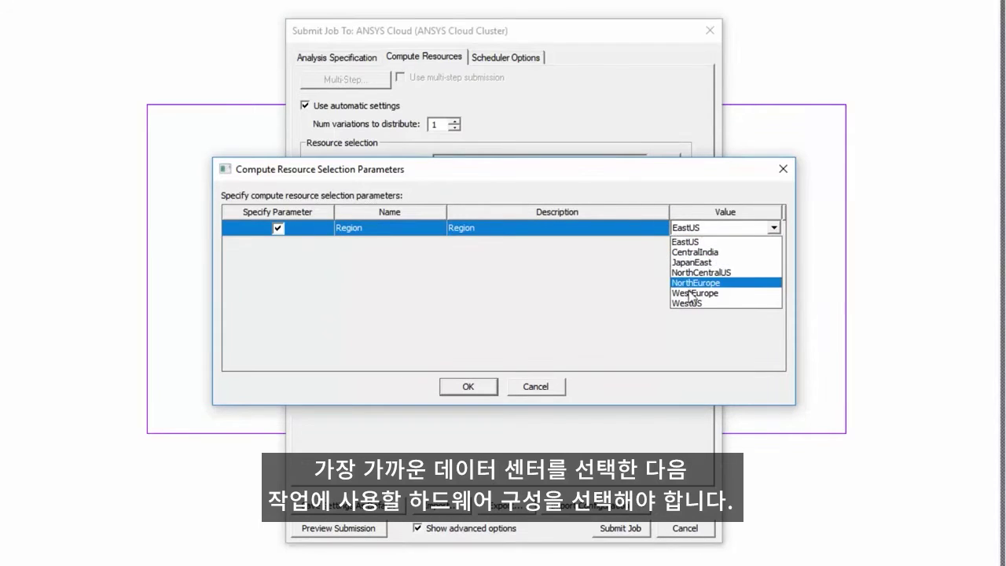
pyautogui.click(689, 272)
pyautogui.click(469, 387)
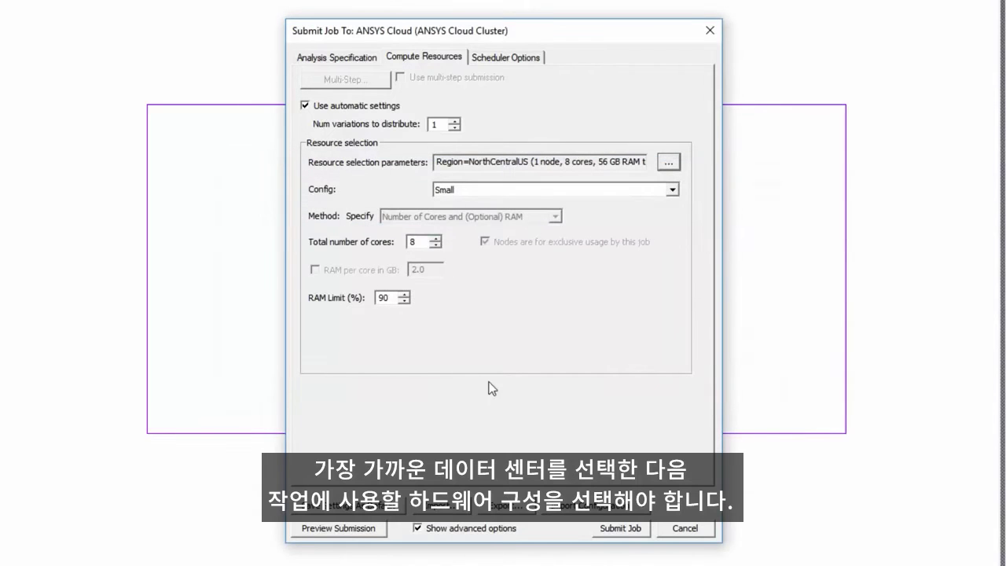
pyautogui.click(672, 188)
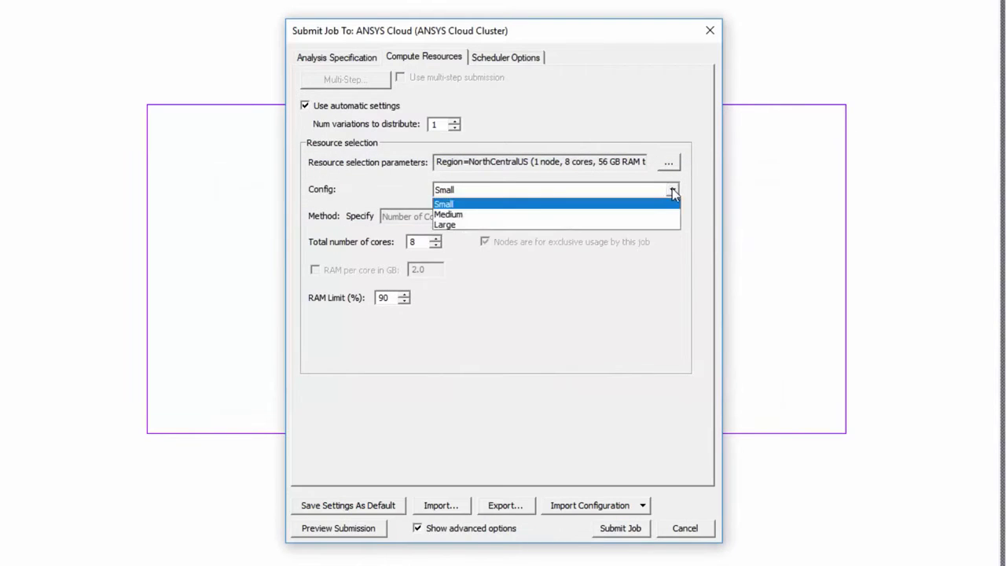
pyautogui.click(449, 213)
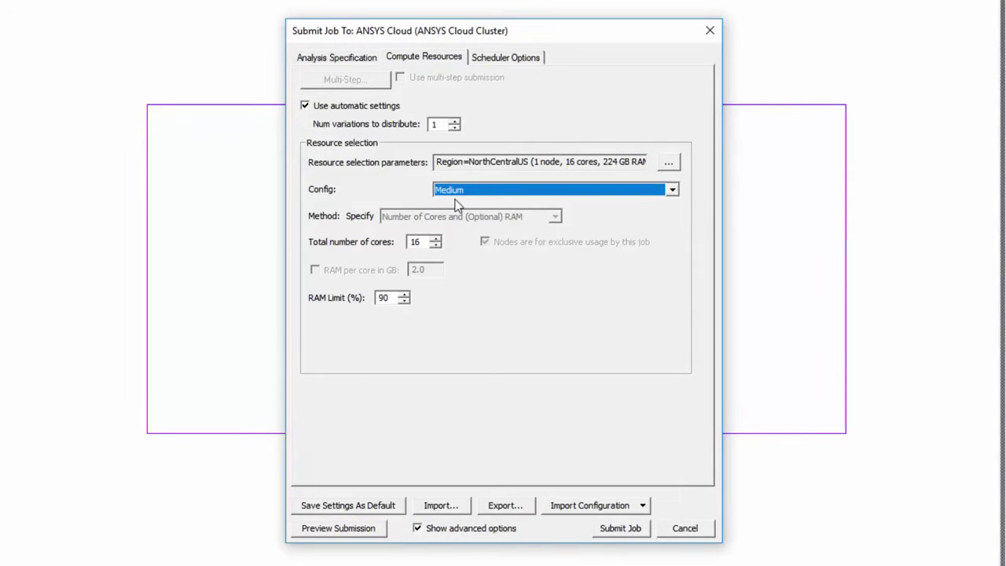
# Submit the job to ANSYS Cloud, closing the project, and open it in the portal.
pyautogui.click(610, 531)
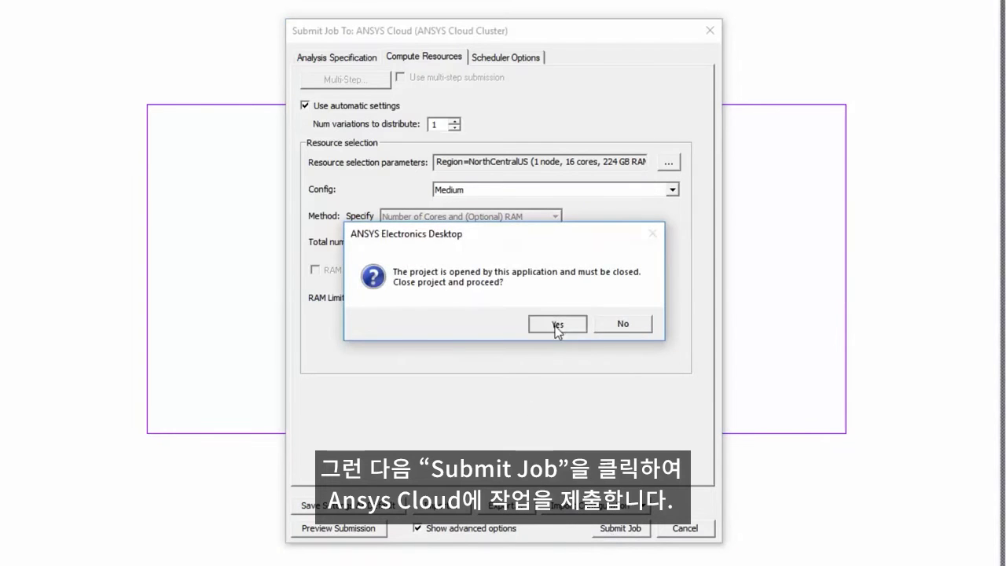
pyautogui.click(556, 324)
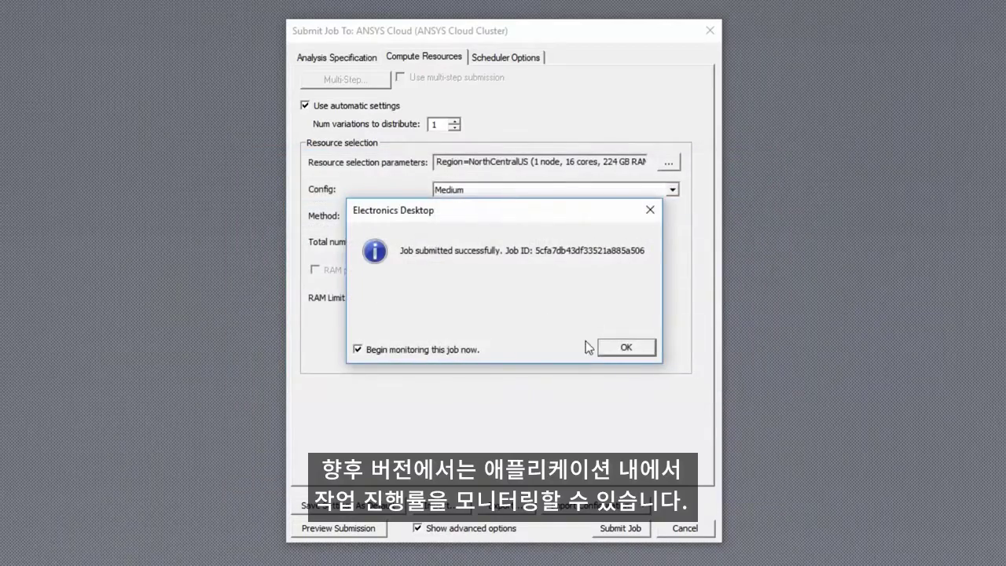
pyautogui.click(611, 347)
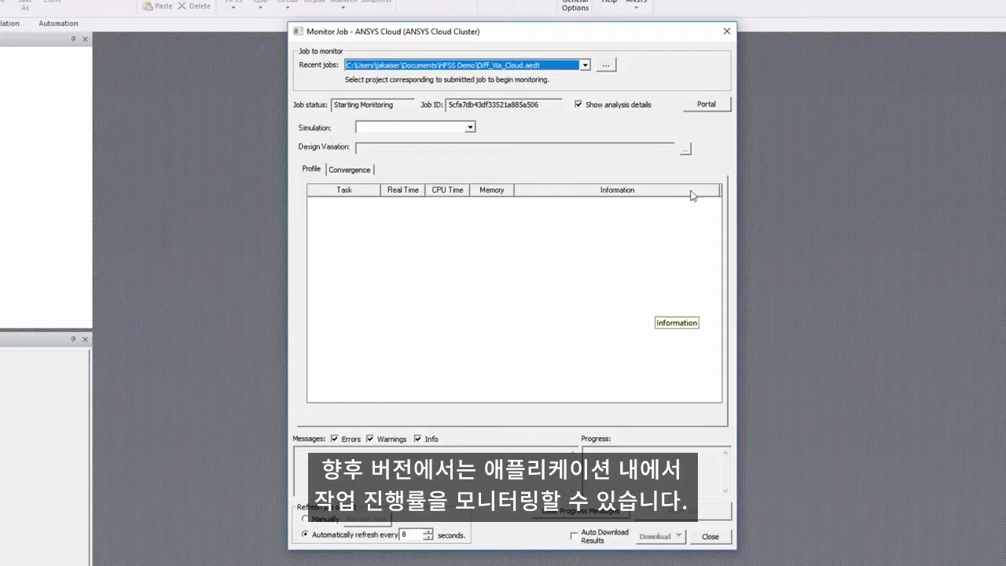
pyautogui.click(715, 107)
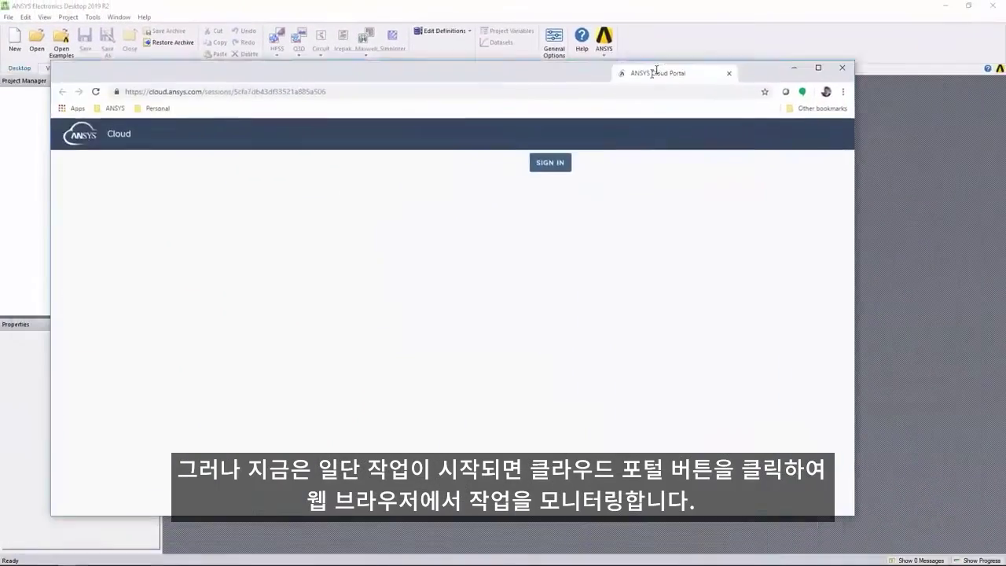
# Maximize the browser and sign in to see the running ANSYSEM job's transcript.
pyautogui.doubleClick(656, 70)
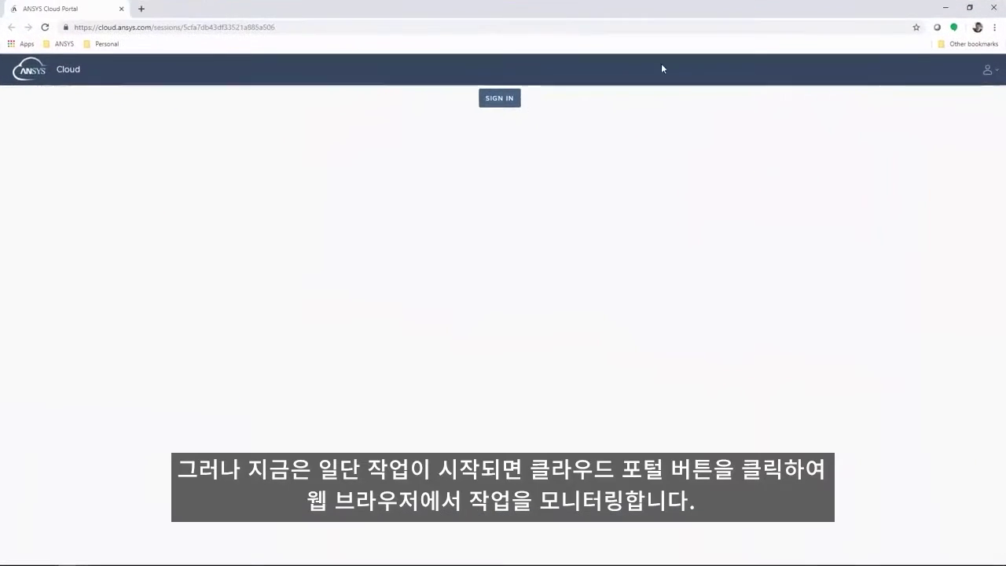
pyautogui.click(509, 100)
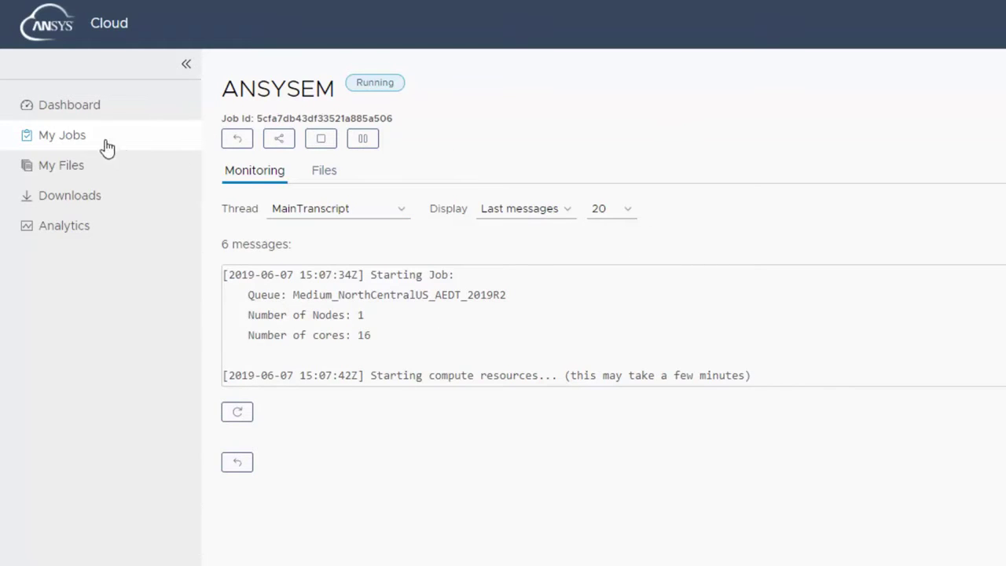
pyautogui.click(68, 110)
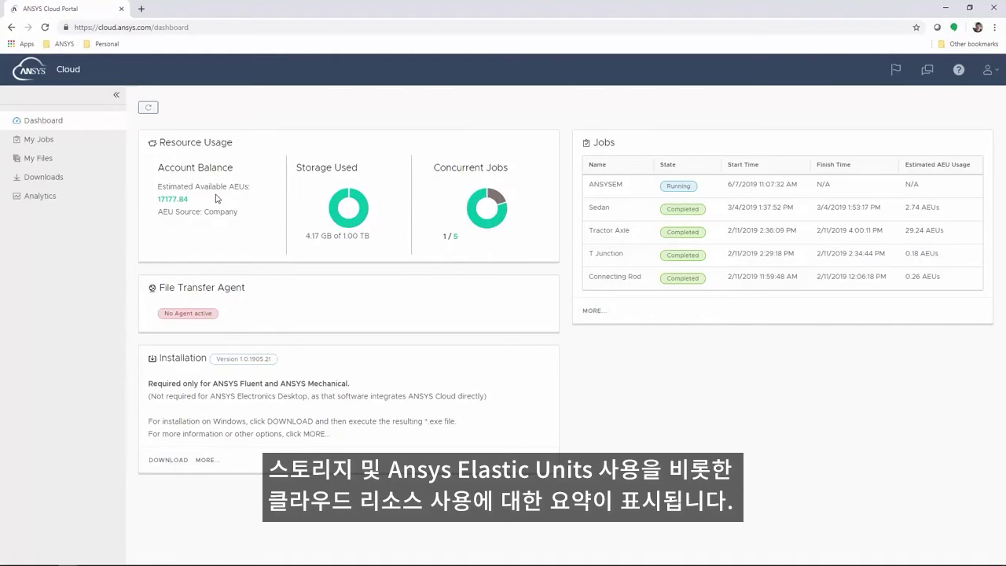
pyautogui.click(43, 140)
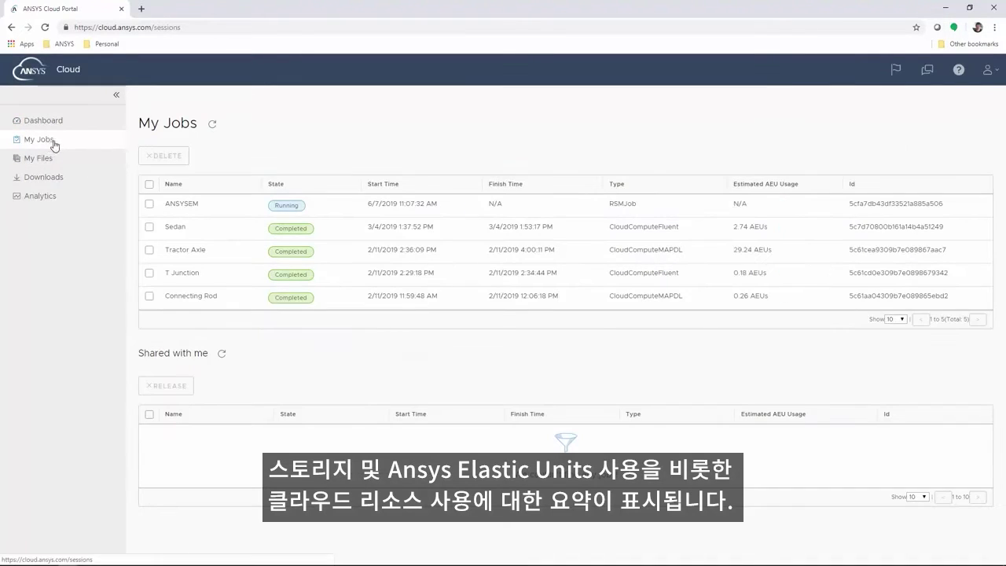
pyautogui.click(187, 203)
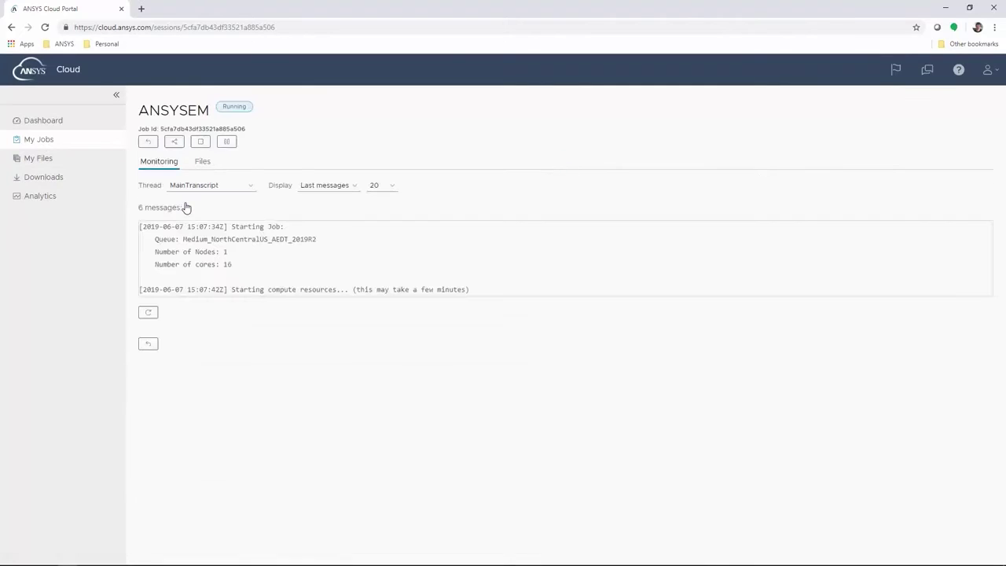
# Open the ANSYS Cloud Forum, browse its home page, and go to Latest Questions.
pyautogui.click(925, 73)
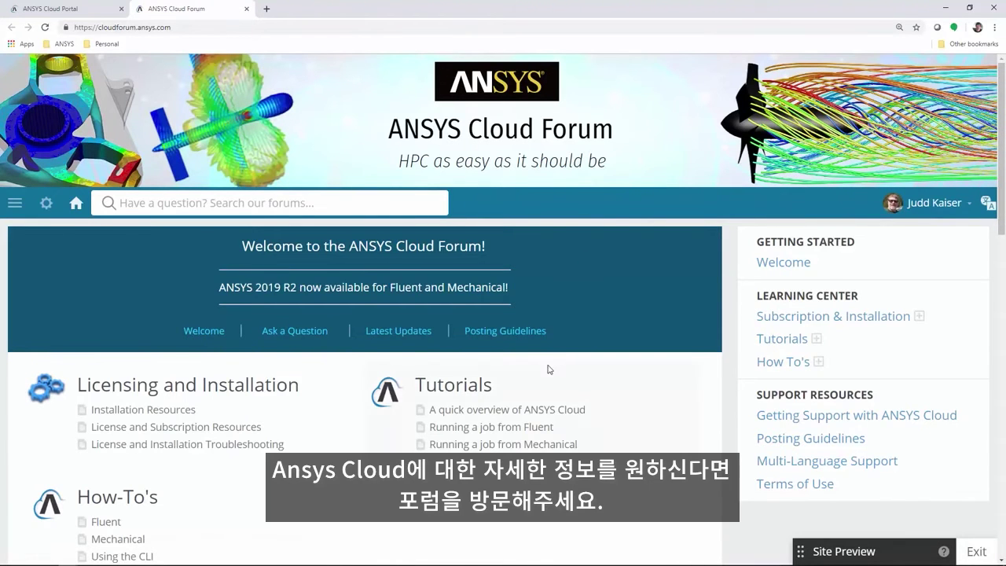
pyautogui.scroll(-2, 548, 368)
pyautogui.scroll(-4, 549, 369)
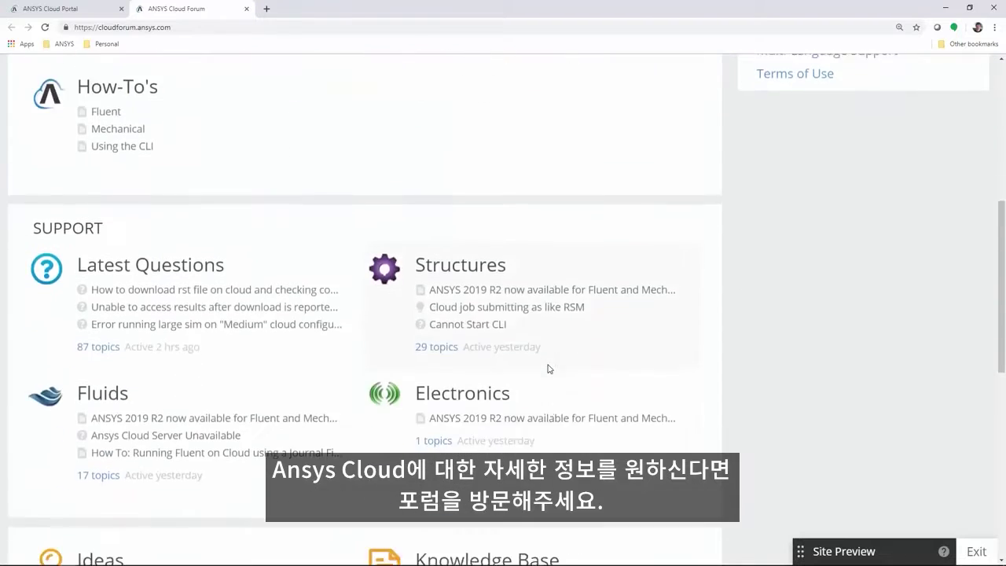
pyautogui.scroll(-2, 549, 369)
pyautogui.scroll(-1, 547, 366)
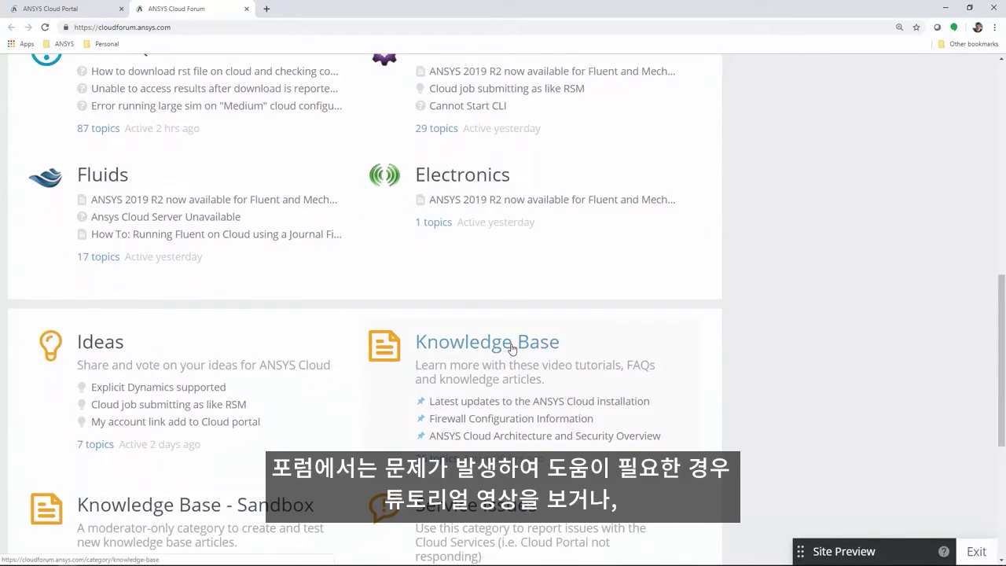
pyautogui.scroll(4, 510, 348)
pyautogui.scroll(3, 511, 348)
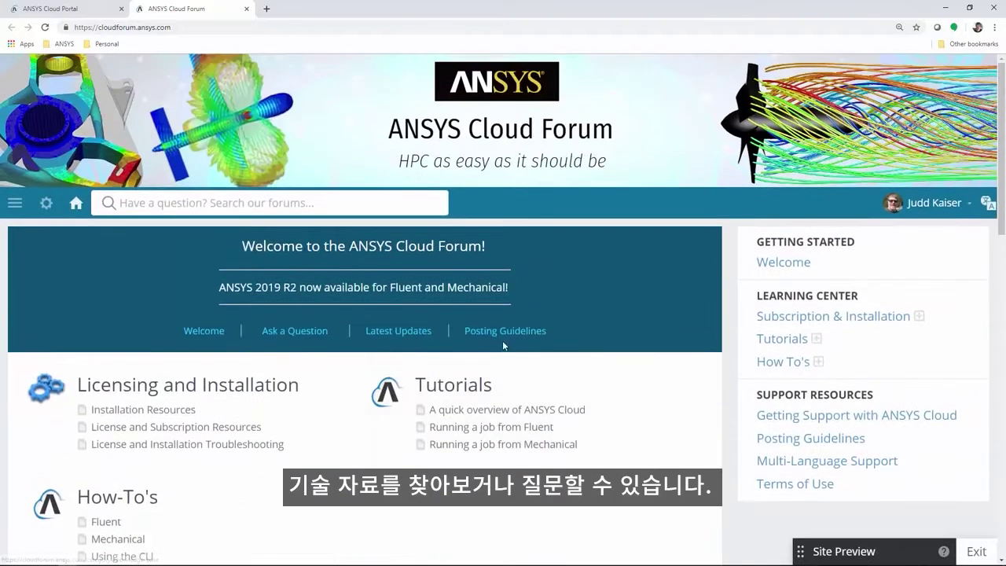
pyautogui.click(288, 333)
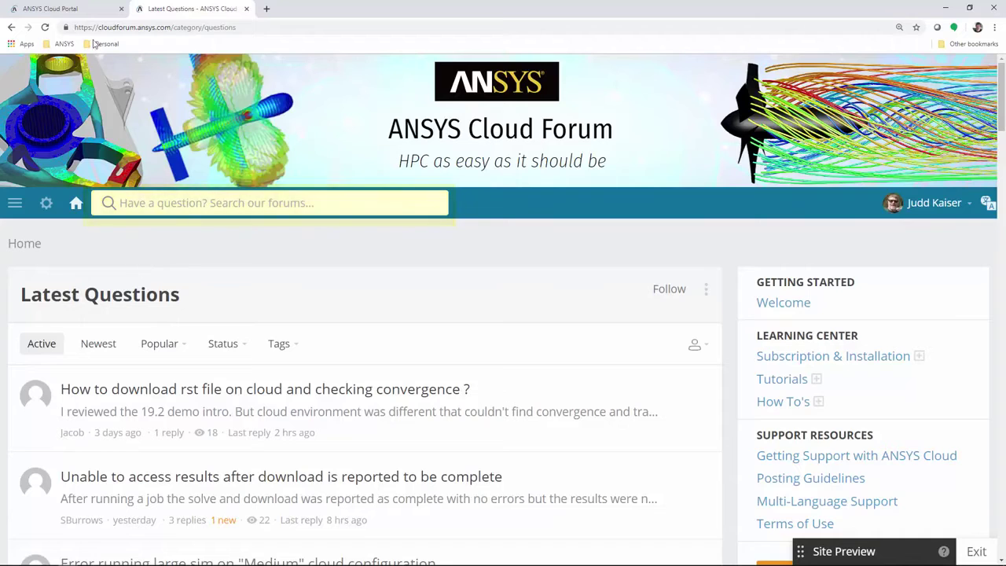
# Switch back to the Cloud Portal tab showing the completed ANSYSEM job's transcript.
pyautogui.click(77, 9)
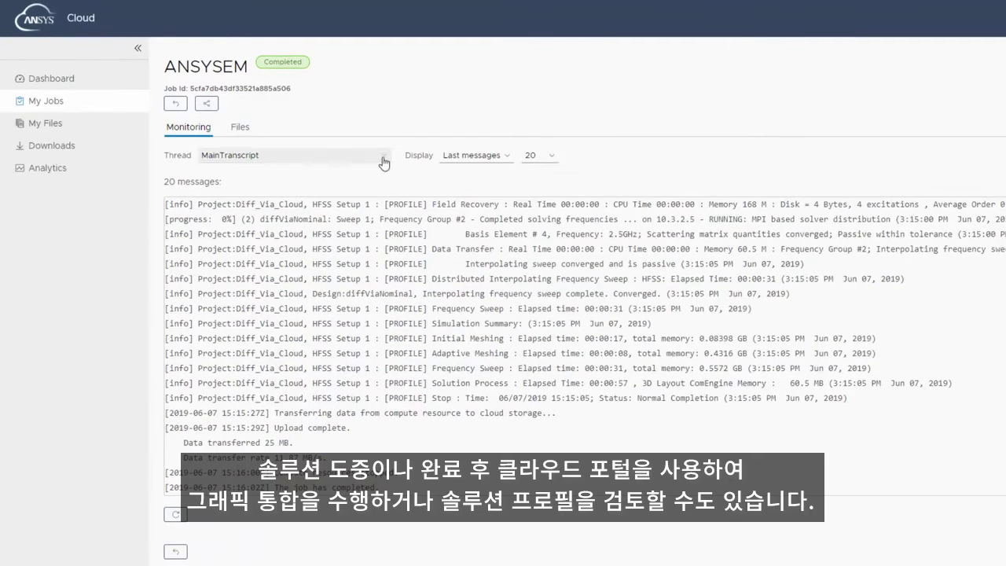
pyautogui.click(383, 157)
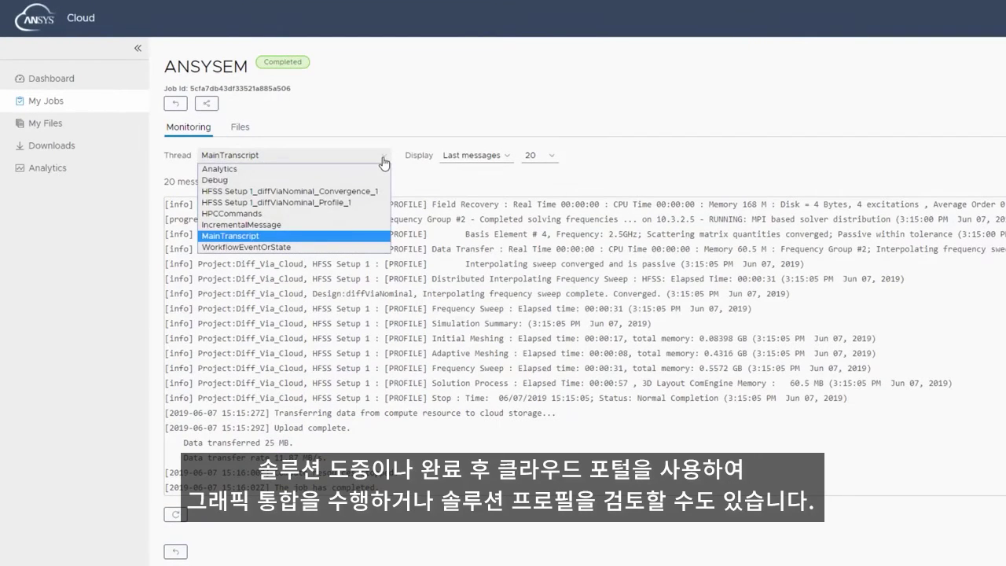
pyautogui.click(351, 195)
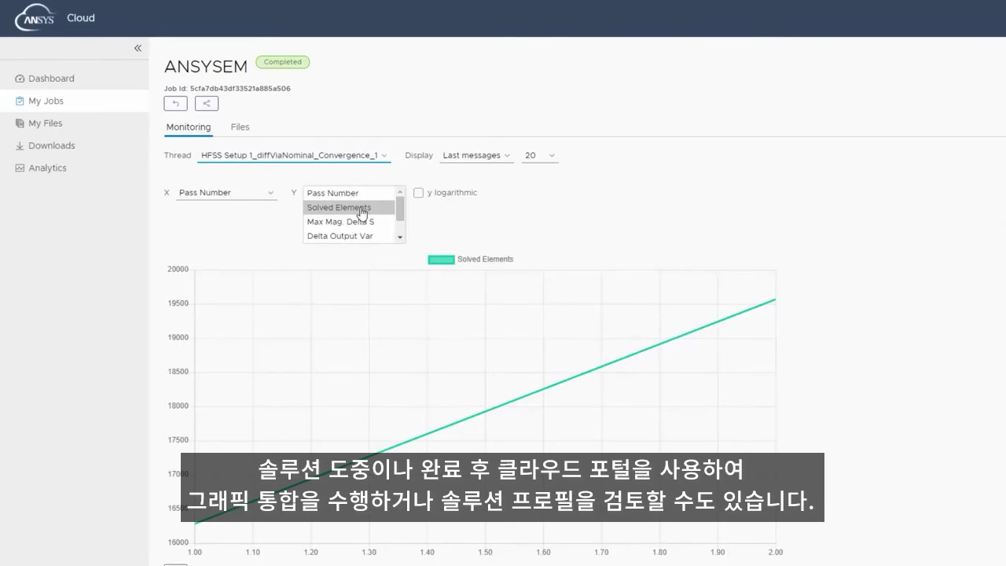
pyautogui.click(384, 157)
pyautogui.click(329, 205)
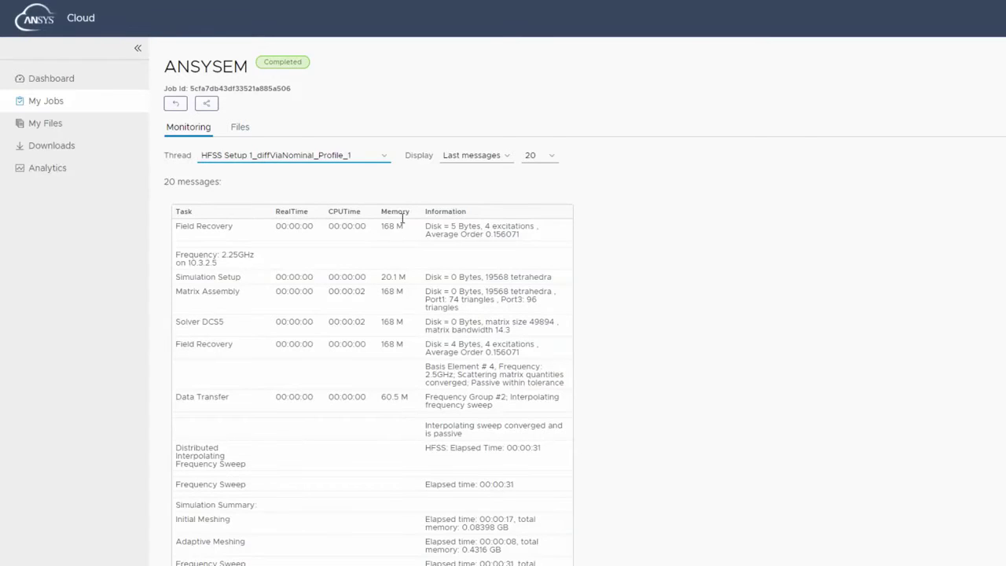
pyautogui.click(367, 155)
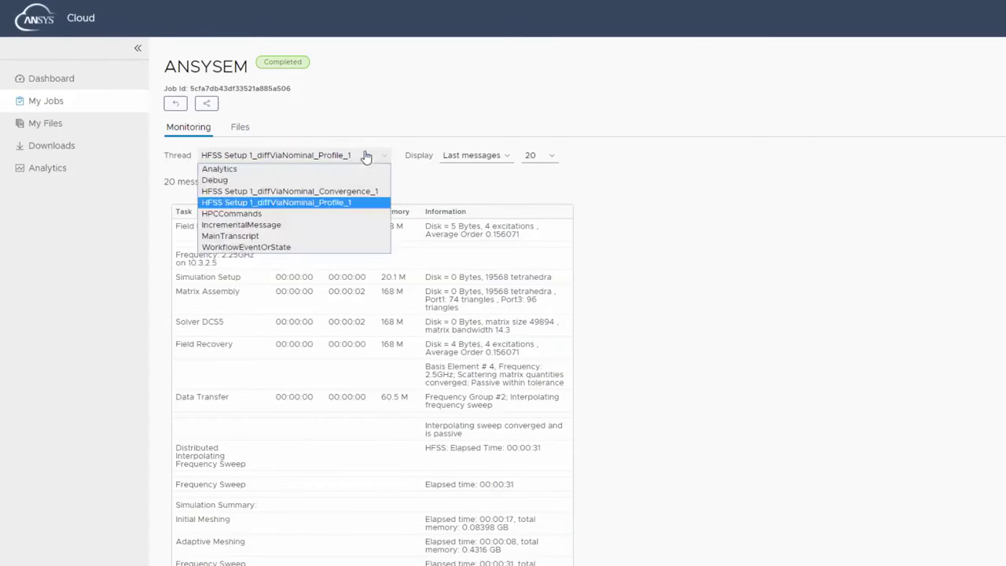
pyautogui.click(254, 238)
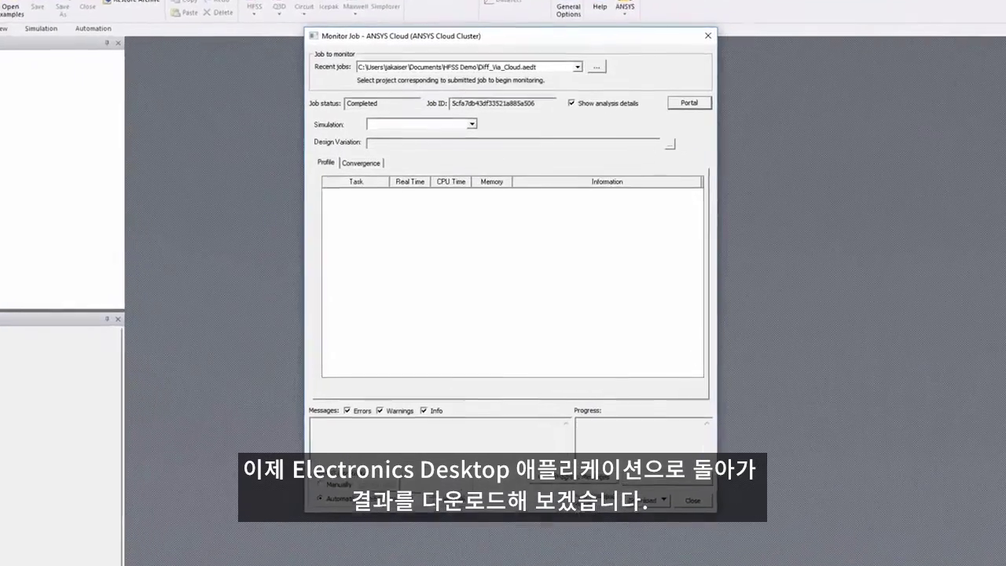
# Download only the S-parameters from the cloud job, then close Monitor Job.
pyautogui.click(675, 508)
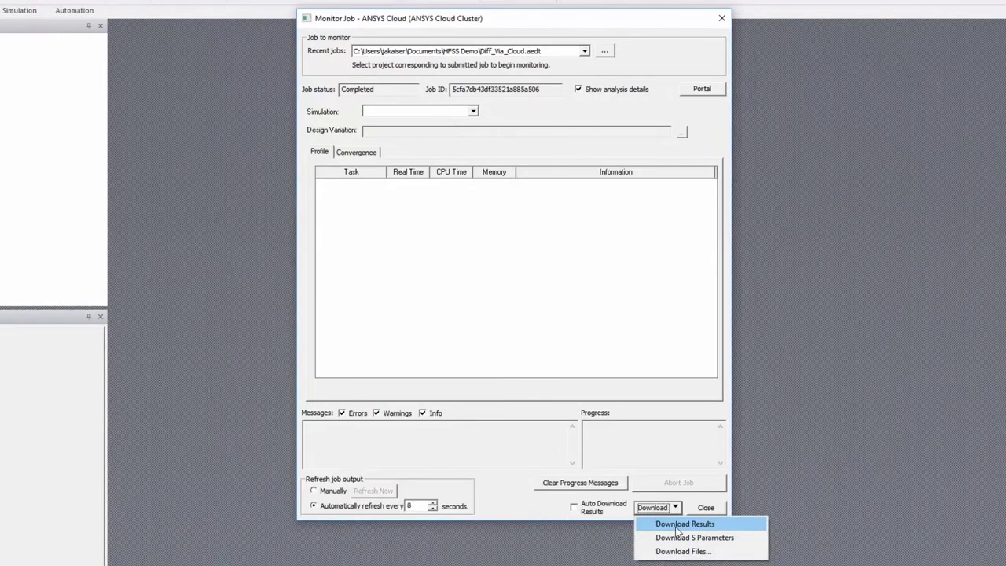
pyautogui.click(676, 538)
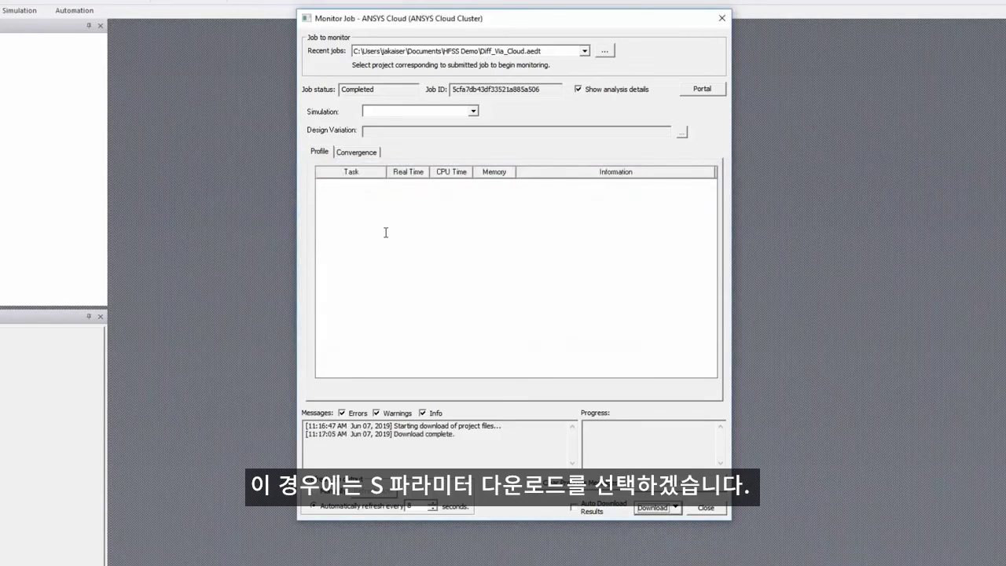
pyautogui.click(706, 509)
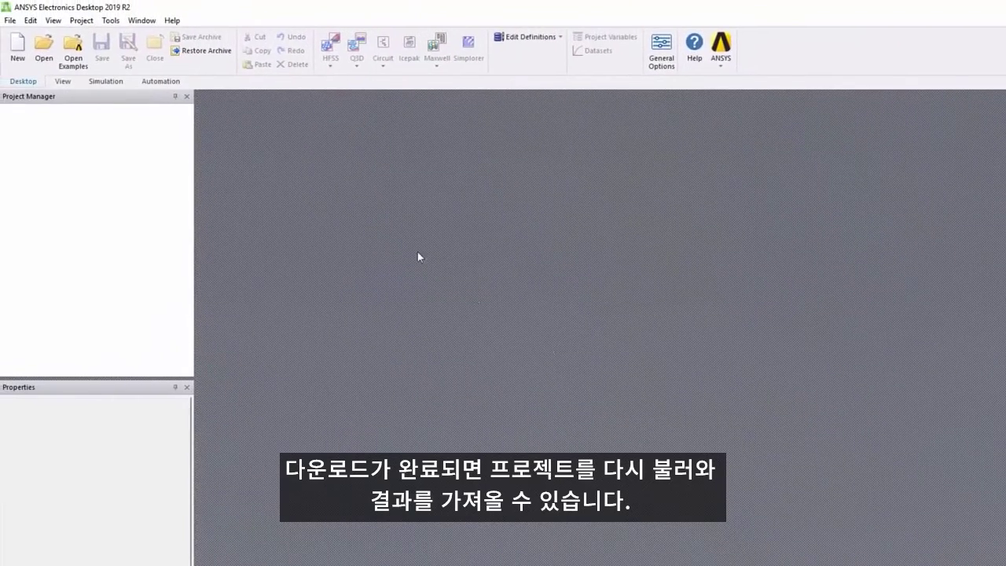
# Reopen Diff_Via_Cloud and start an Import Solution on its Analysis section.
pyautogui.click(10, 20)
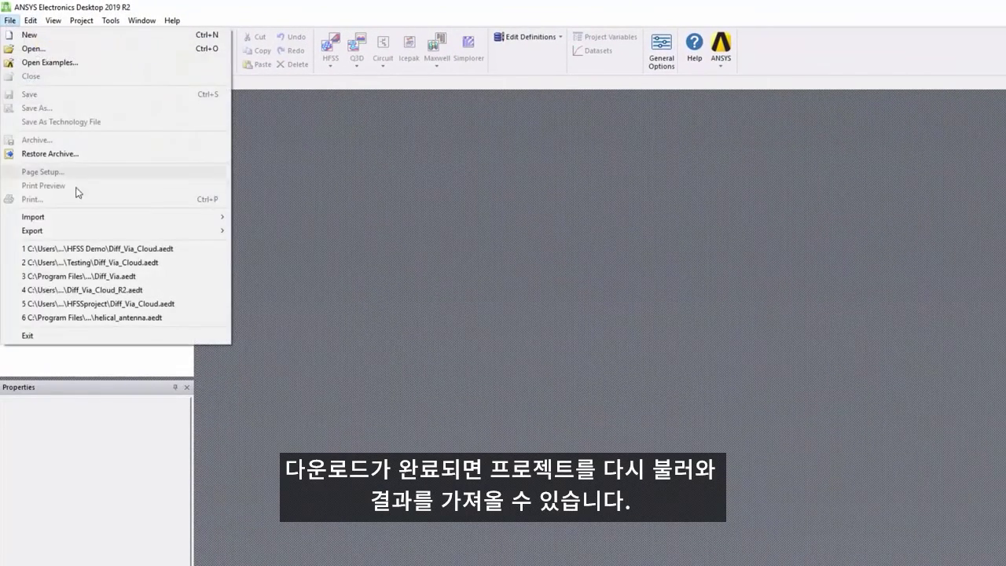
pyautogui.click(77, 249)
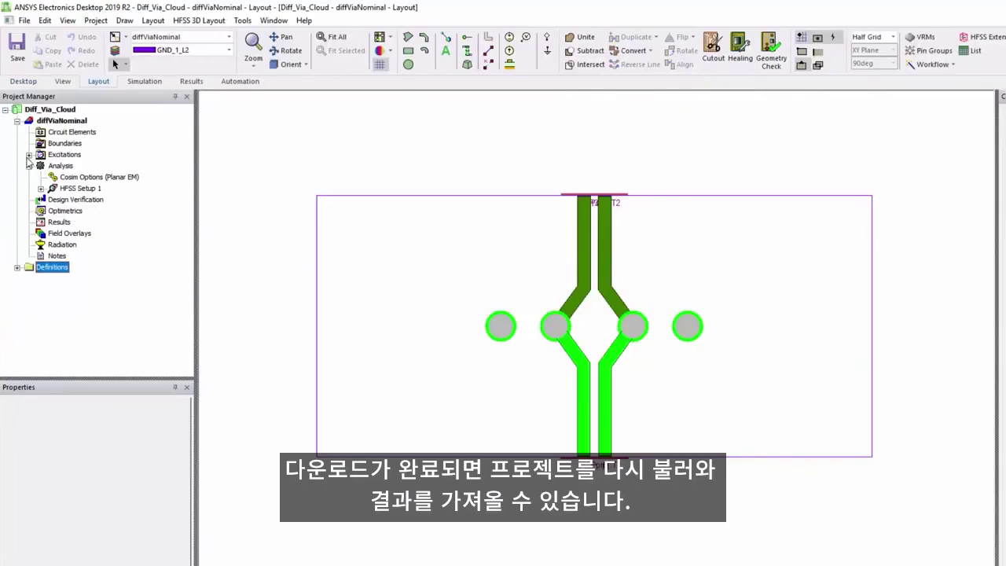
pyautogui.click(61, 167)
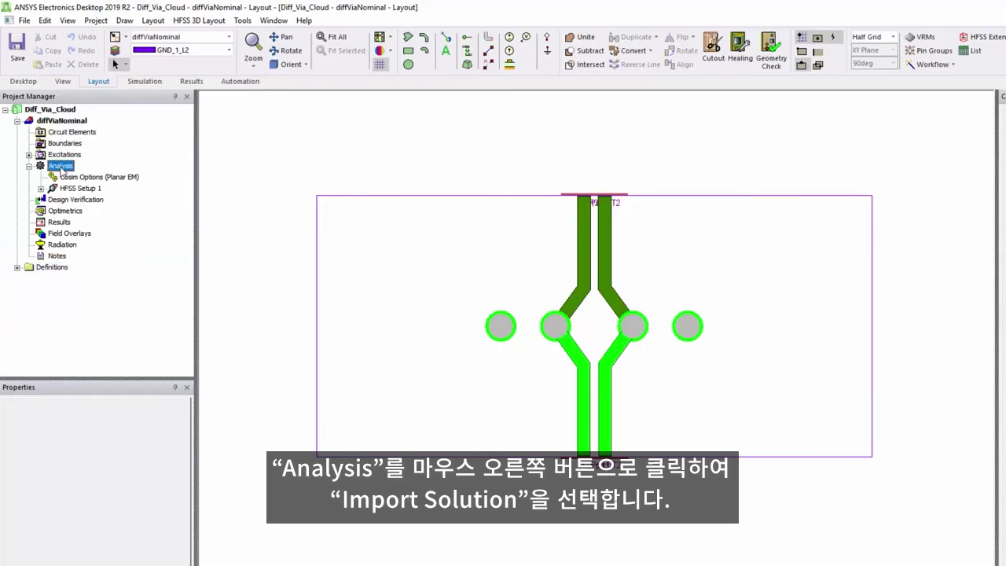
pyautogui.rightClick(61, 166)
pyautogui.click(110, 362)
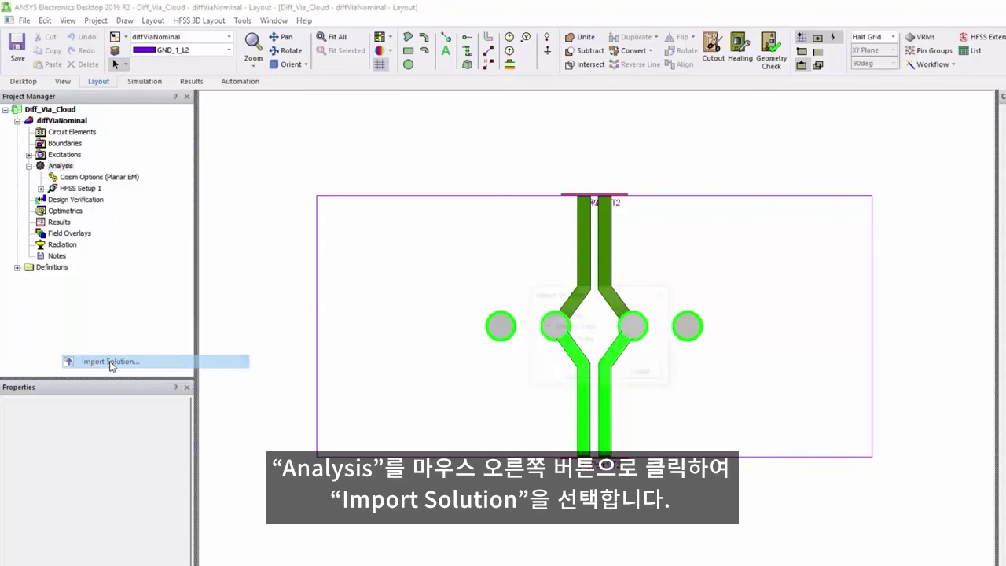
pyautogui.click(588, 372)
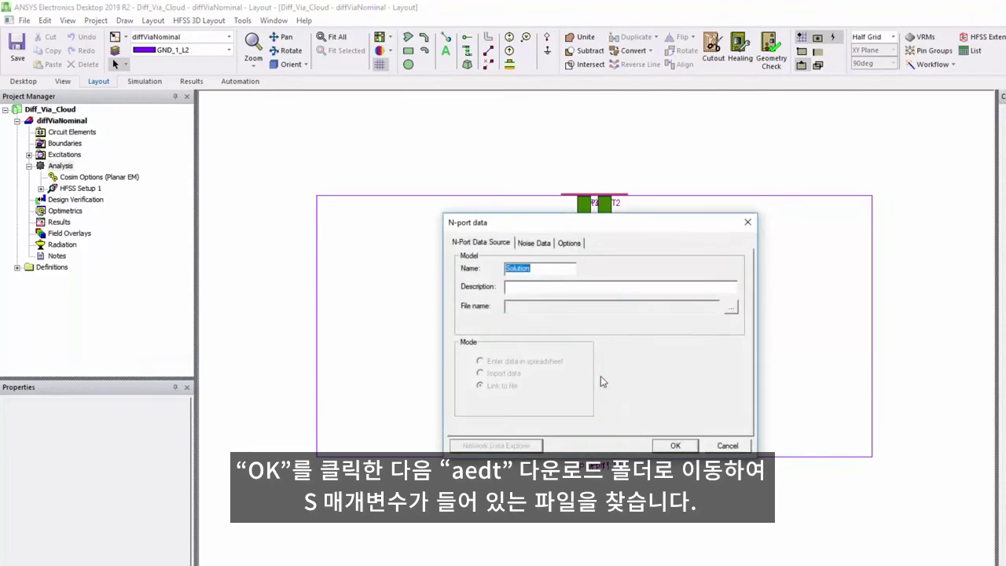
# Browse the download folders and choose the Sweep 1_DV45.s4p Touchstone file.
pyautogui.click(733, 314)
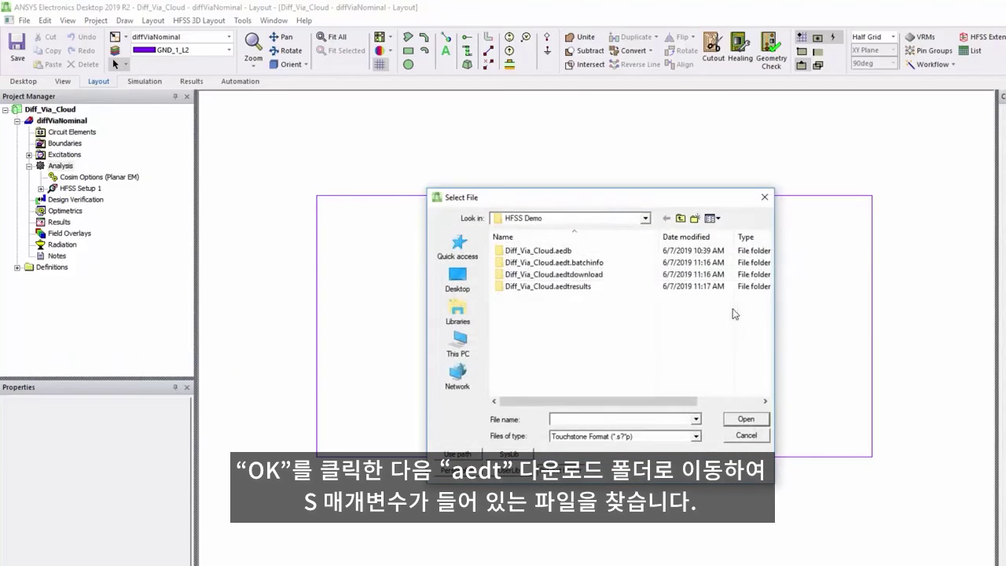
pyautogui.doubleClick(543, 275)
pyautogui.doubleClick(550, 251)
pyautogui.doubleClick(552, 251)
pyautogui.doubleClick(551, 250)
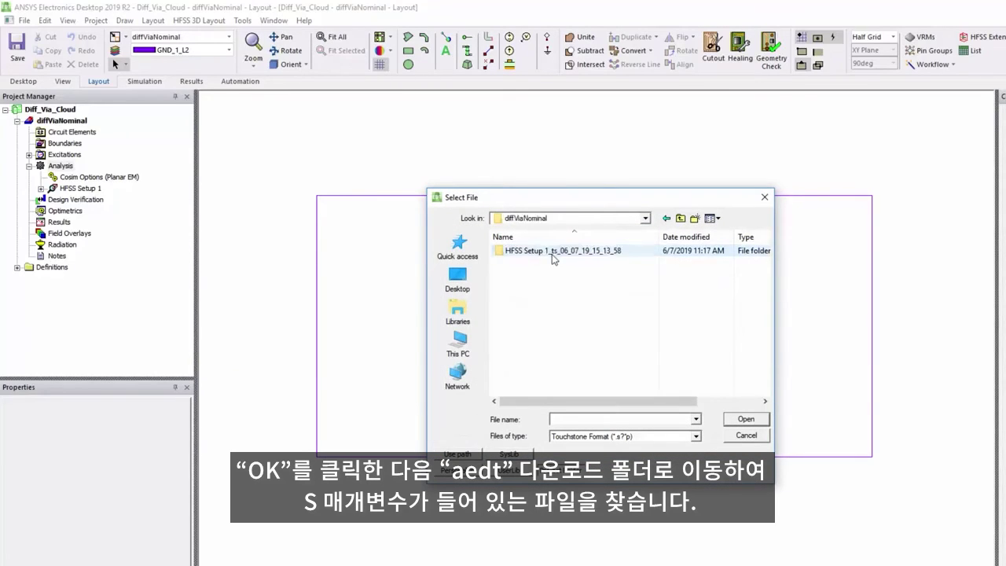
pyautogui.doubleClick(552, 250)
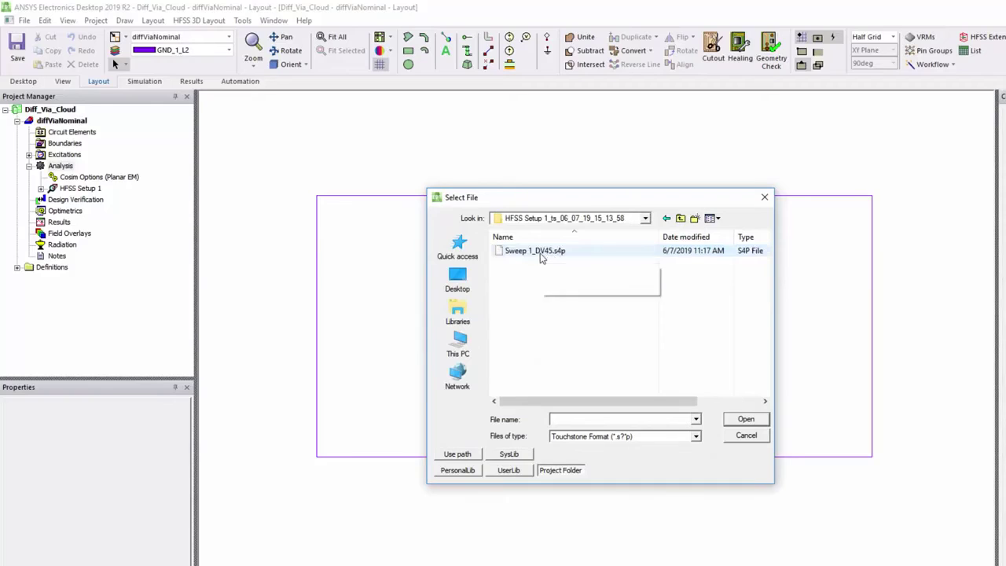
pyautogui.click(541, 255)
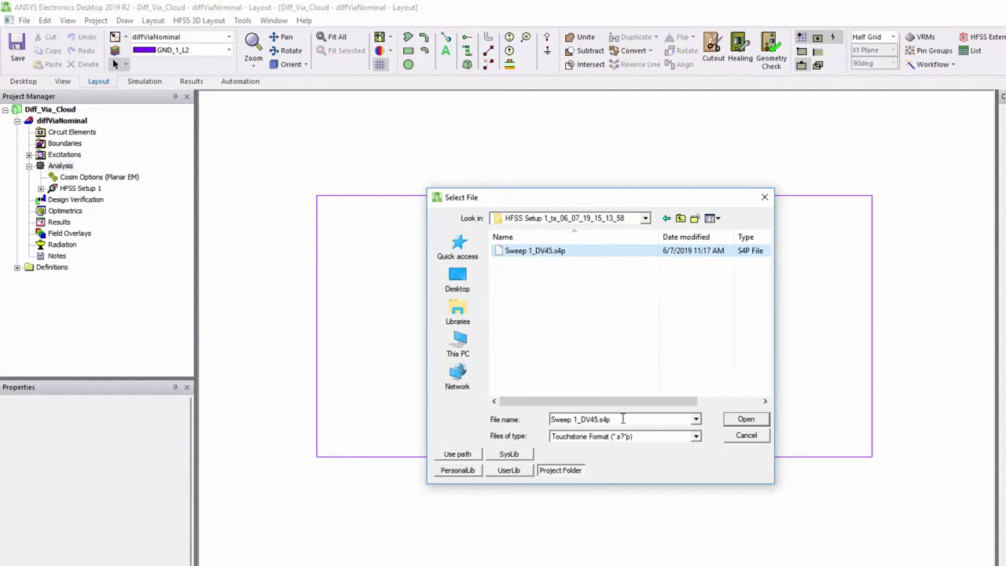
# Finish importing Sweep 1_DV45 and build Data Table 1 from its first eleven S-parameters.
pyautogui.click(744, 420)
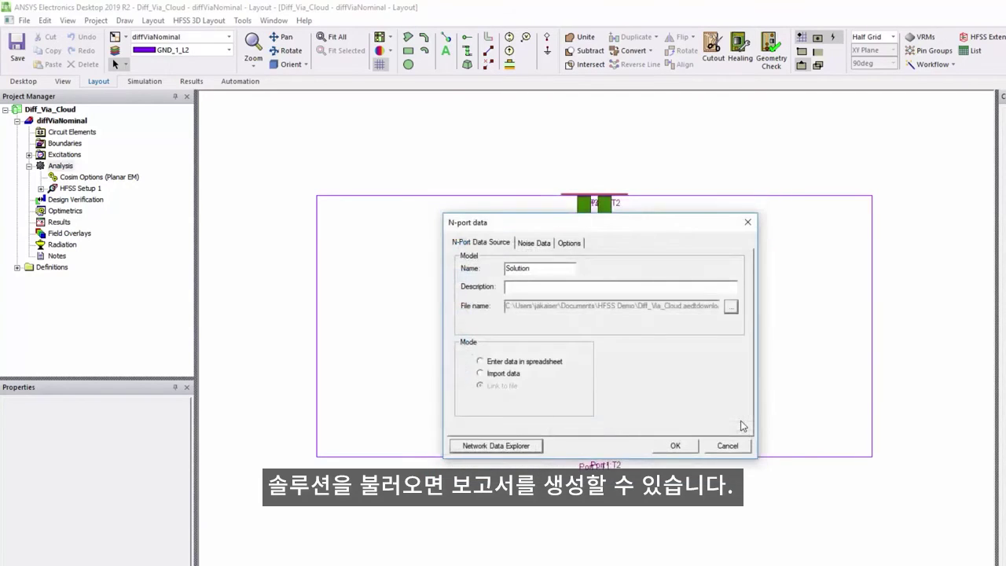
pyautogui.click(676, 444)
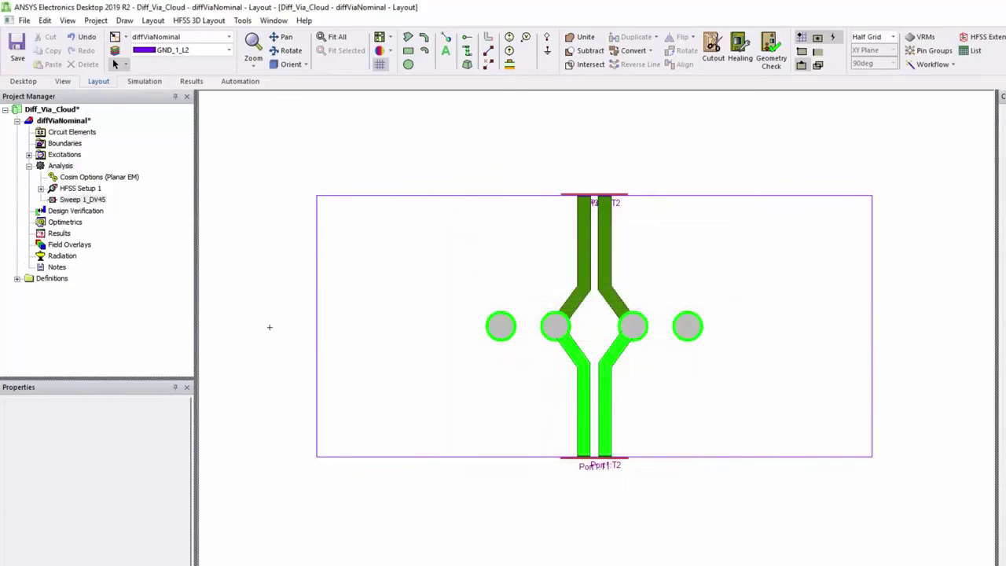
pyautogui.rightClick(58, 234)
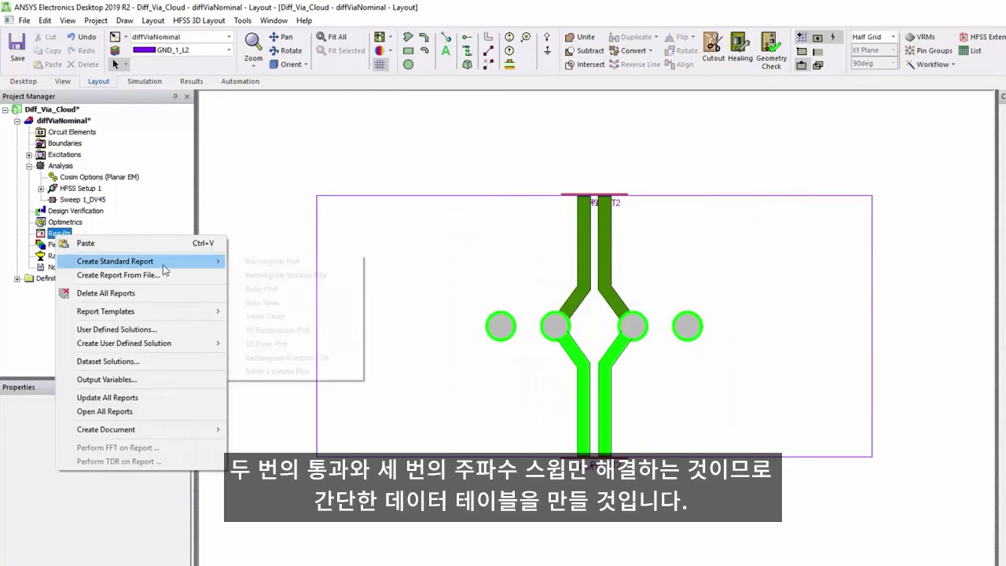
pyautogui.moveTo(115, 257)
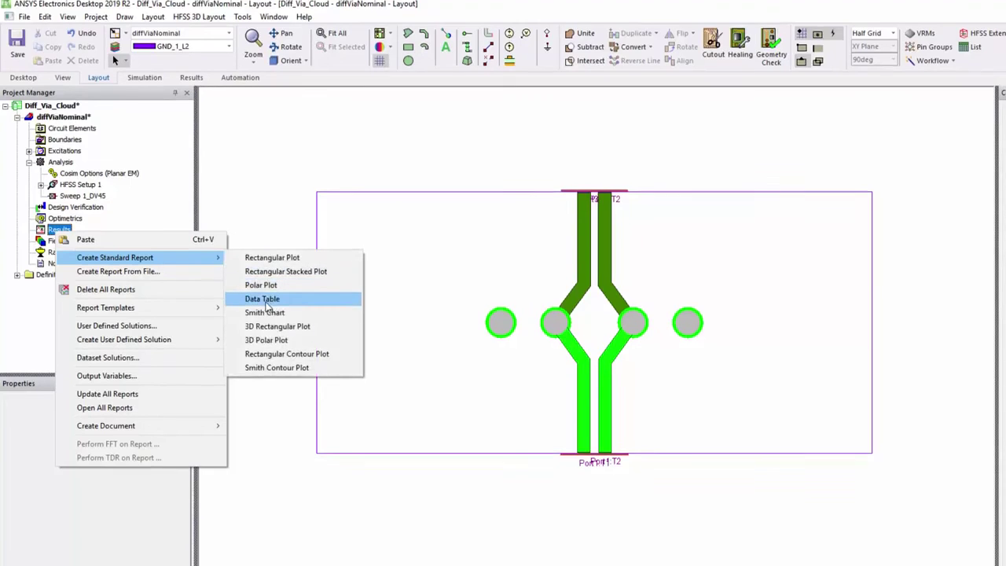
pyautogui.click(270, 310)
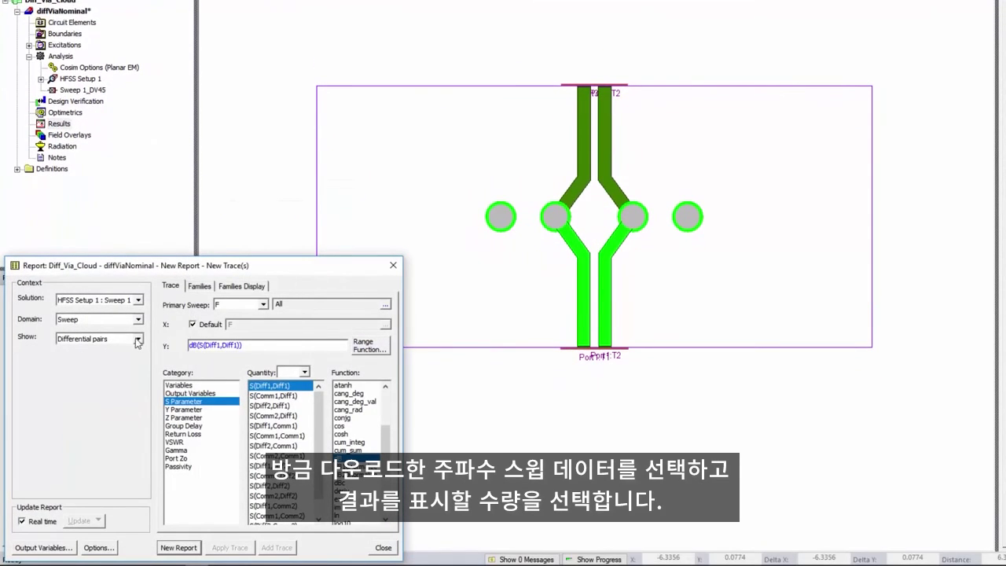
pyautogui.click(138, 300)
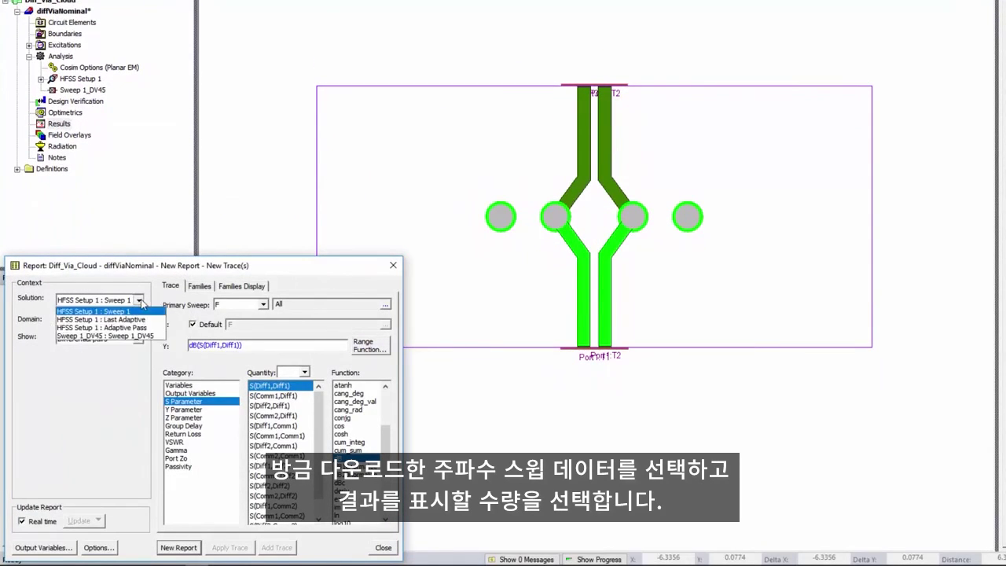
pyautogui.click(104, 336)
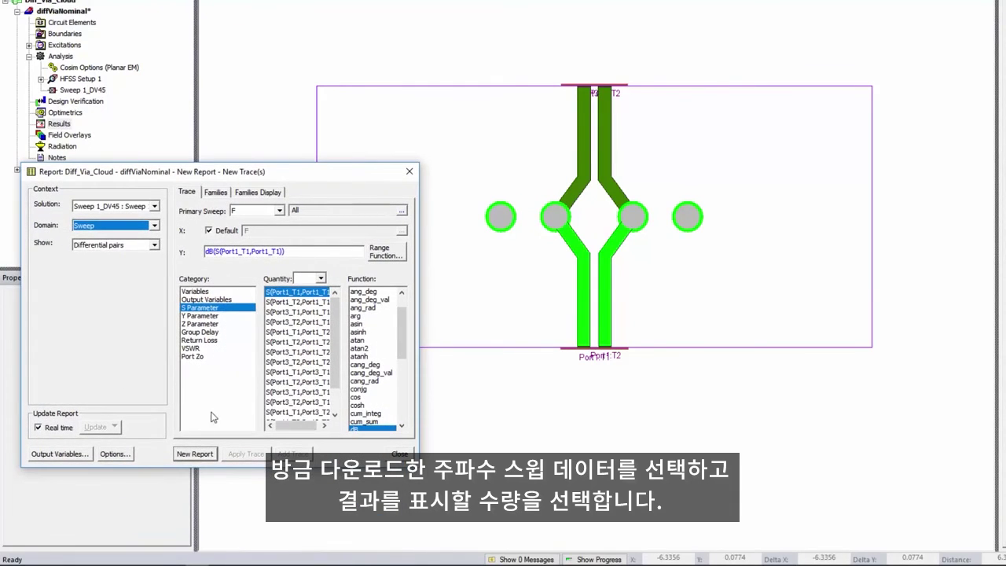
pyautogui.moveTo(294, 291); pyautogui.dragTo(294, 391)
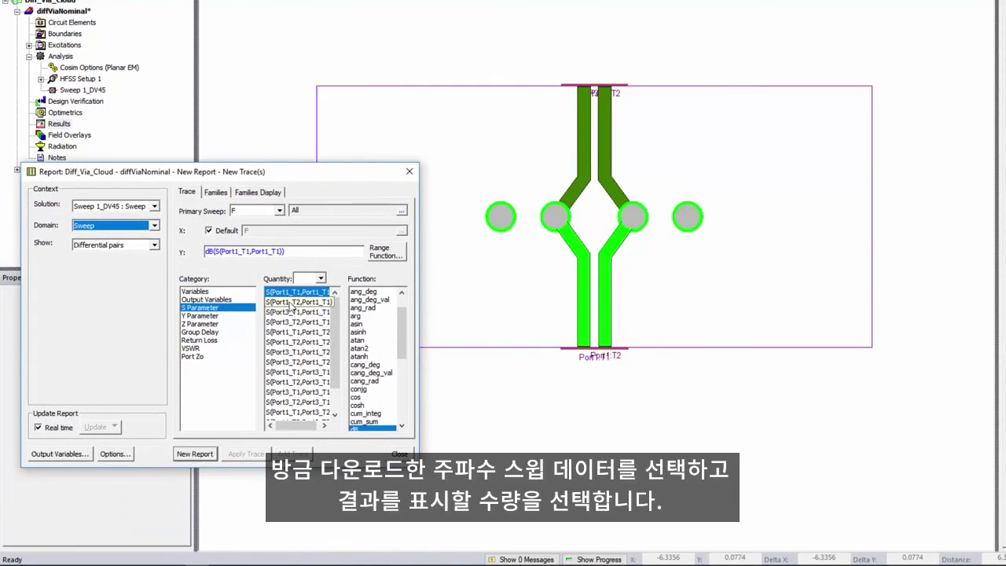
pyautogui.click(194, 453)
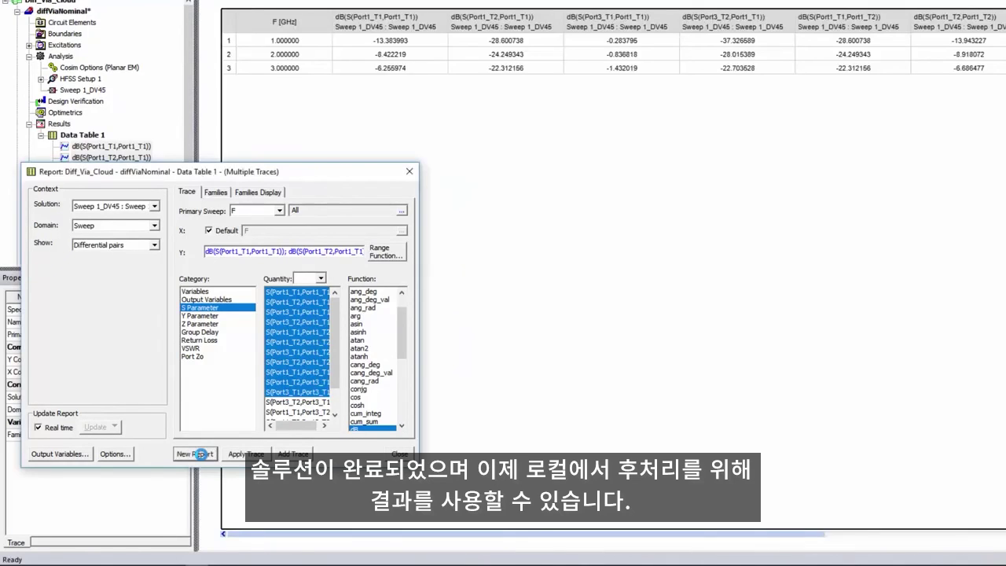